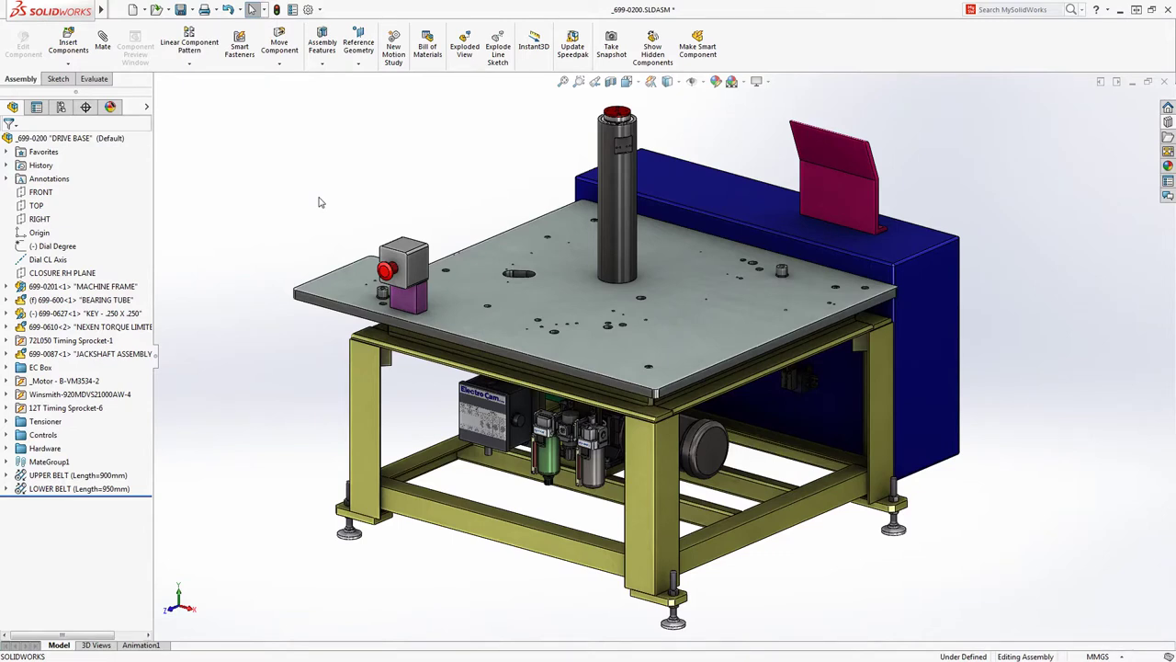
- Make the top plate transparent and zoom in on the block beneath it
left_click(341, 277)
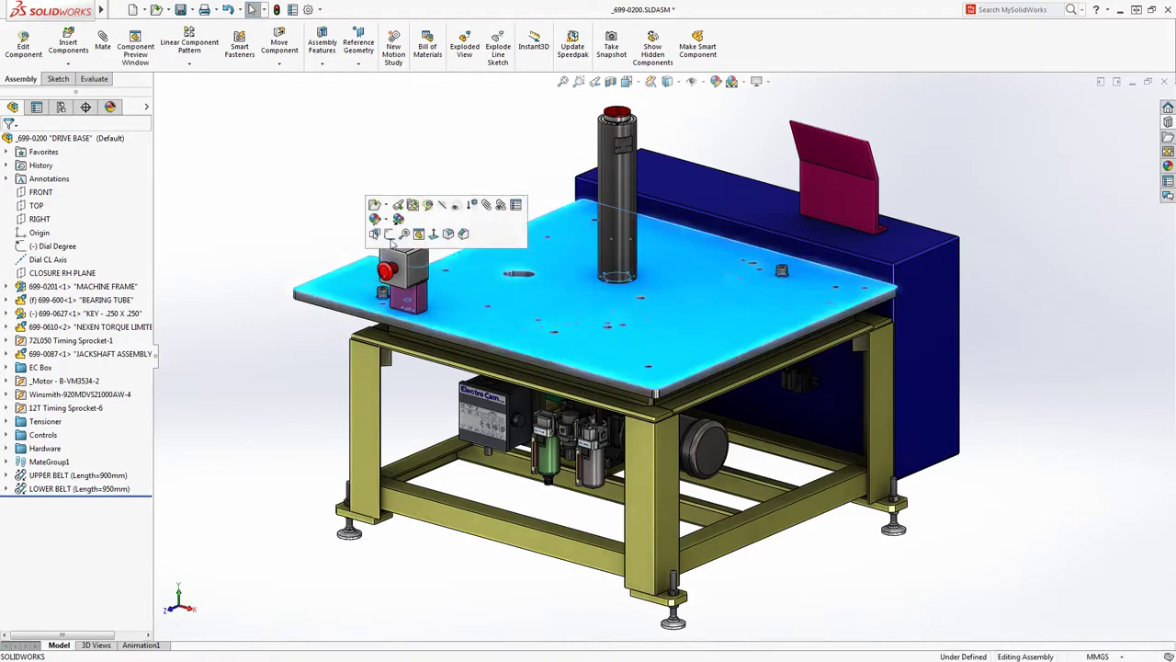
left_click(457, 207)
key("z")
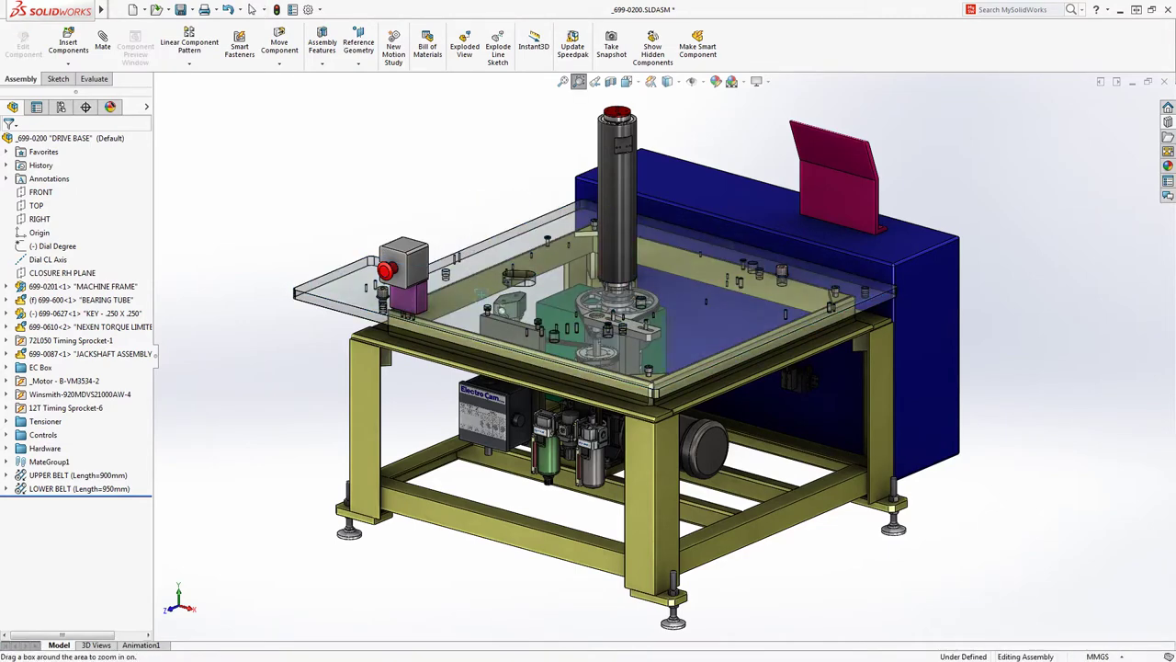
left_click_drag(476, 291, 561, 340)
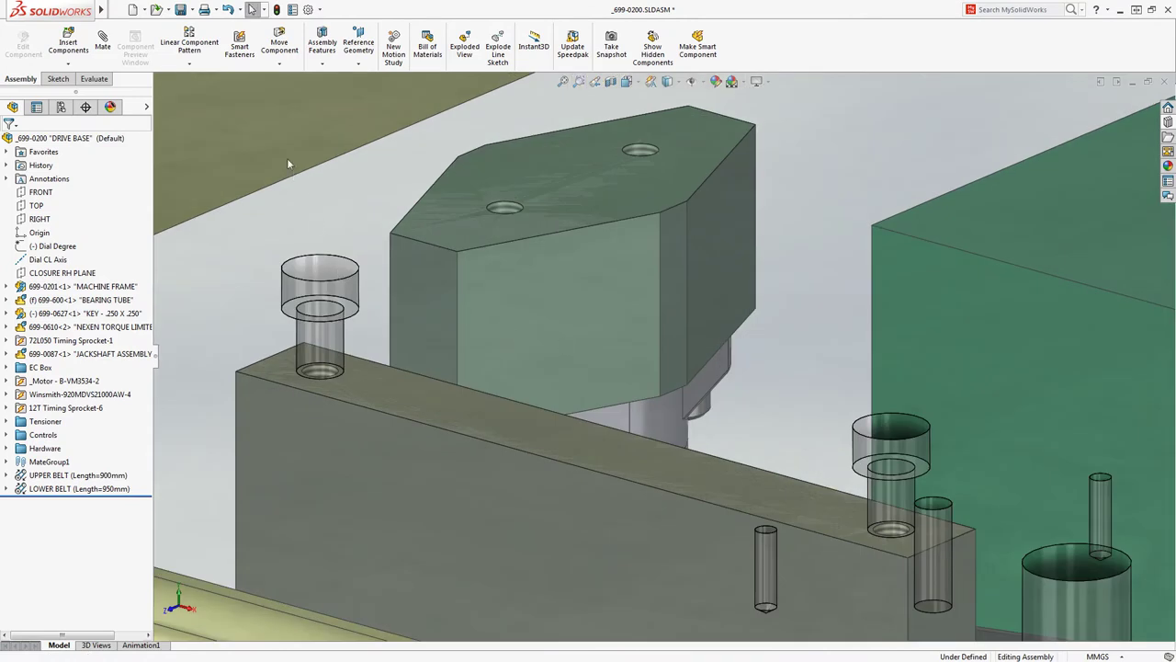
- Fill the counterbored holes with M10 socket head cap screws using Smart Fasteners
left_click(239, 46)
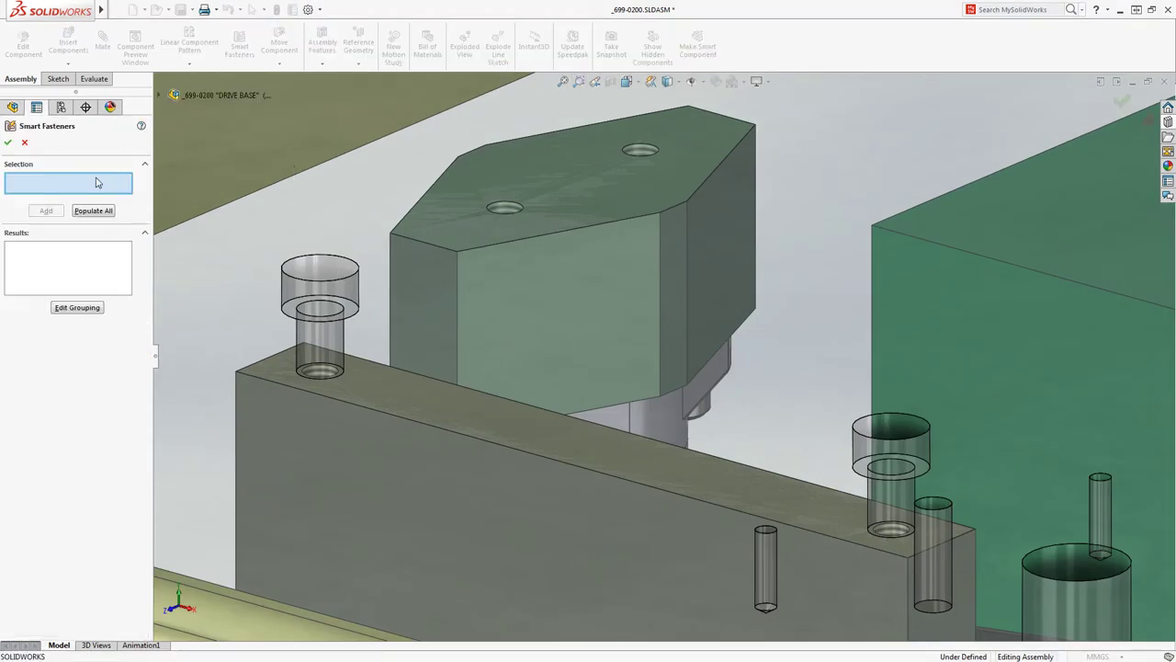
left_click(258, 264)
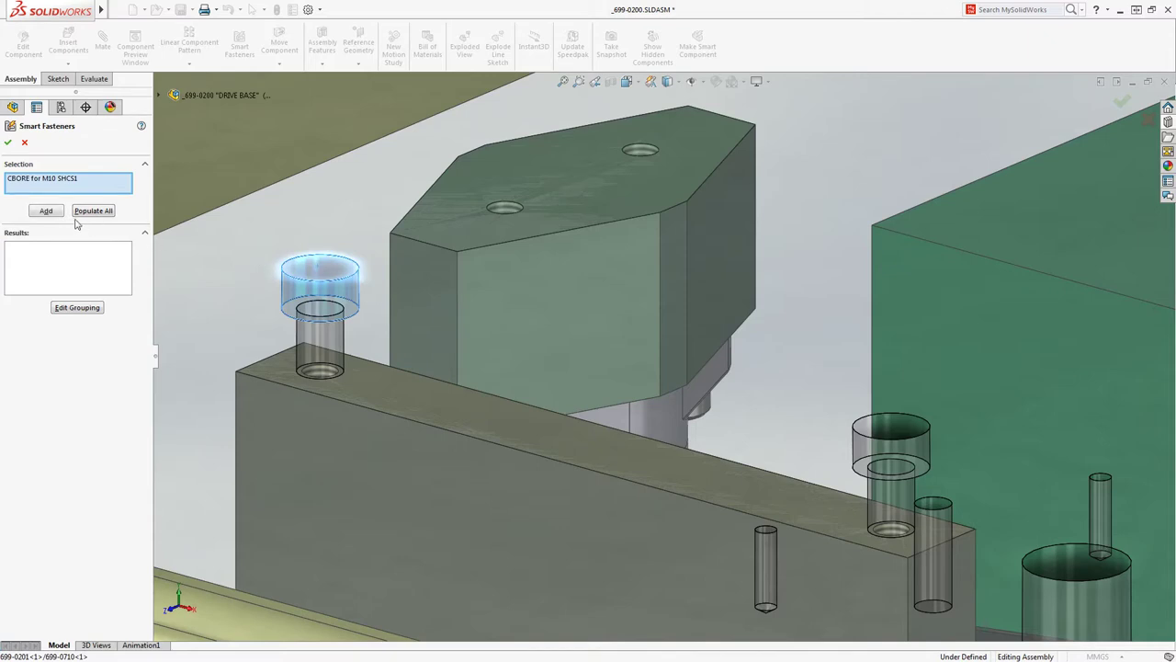
left_click(48, 211)
left_click(55, 247)
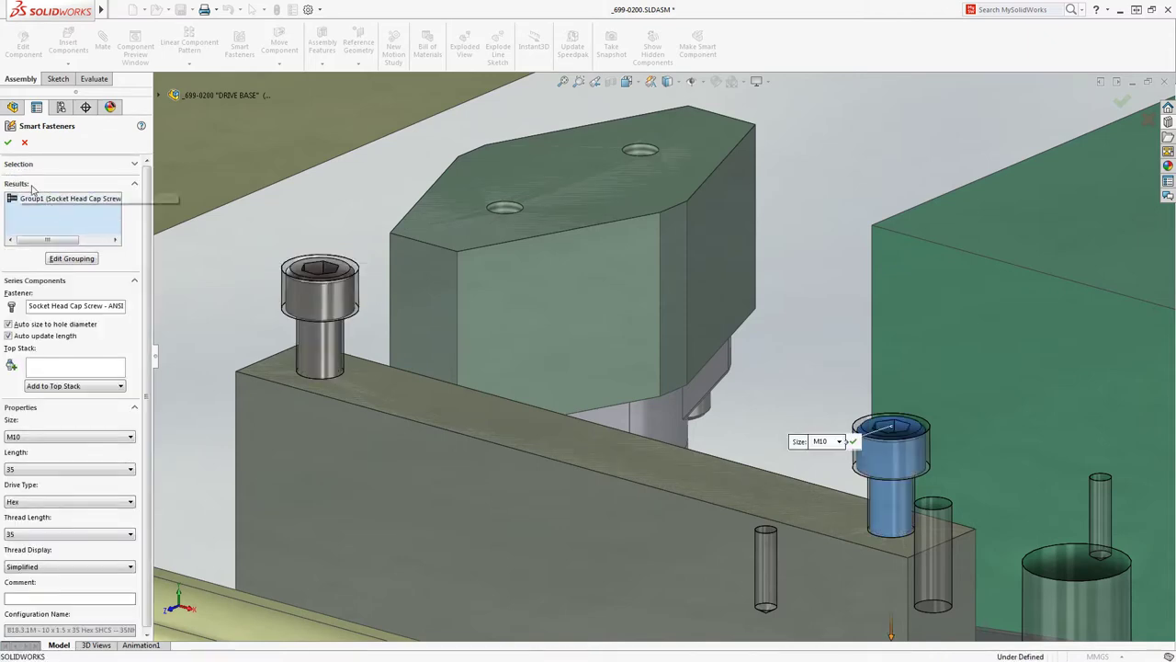
left_click(8, 143)
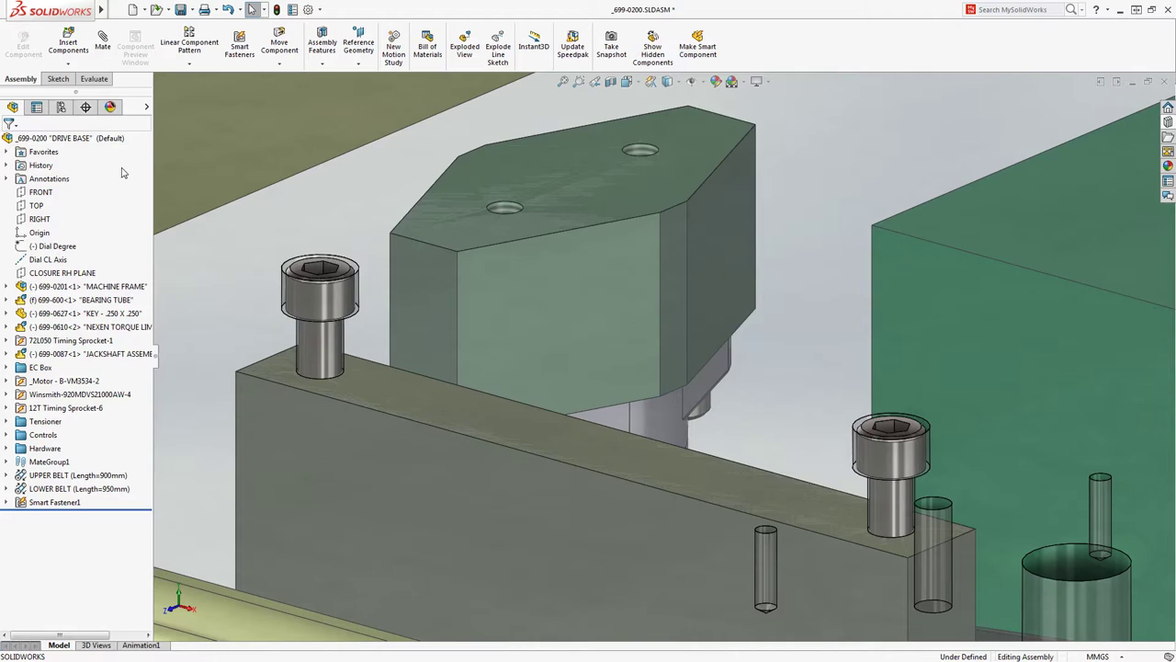
scroll(423, 212, "down", 3)
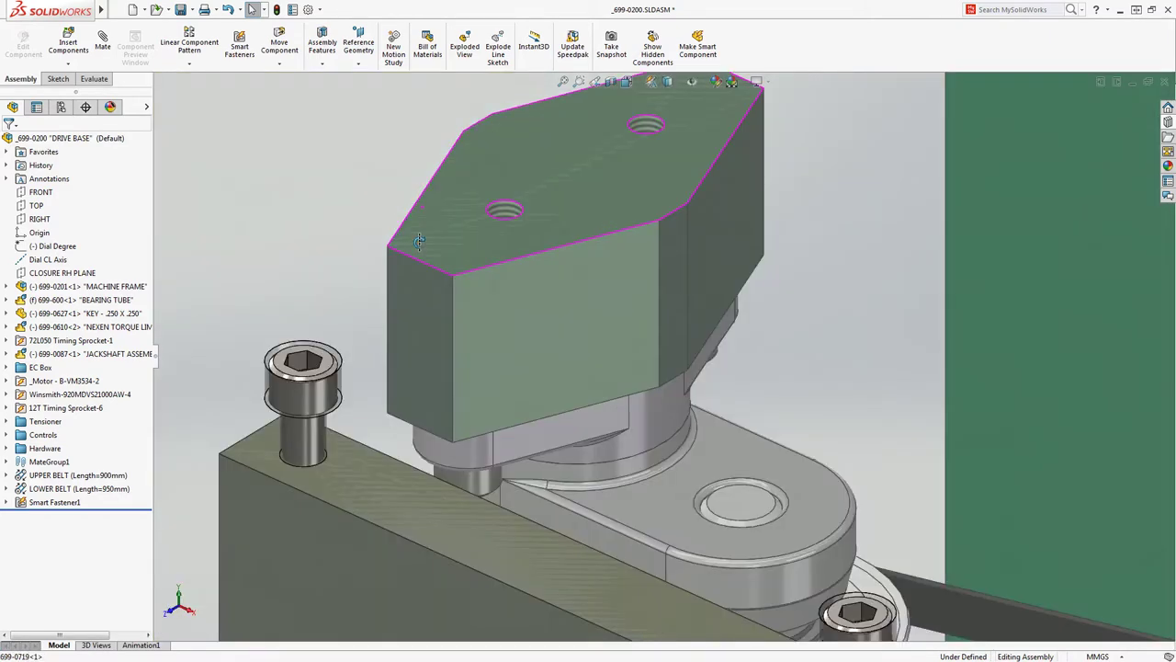
scroll(395, 330, "down", 3)
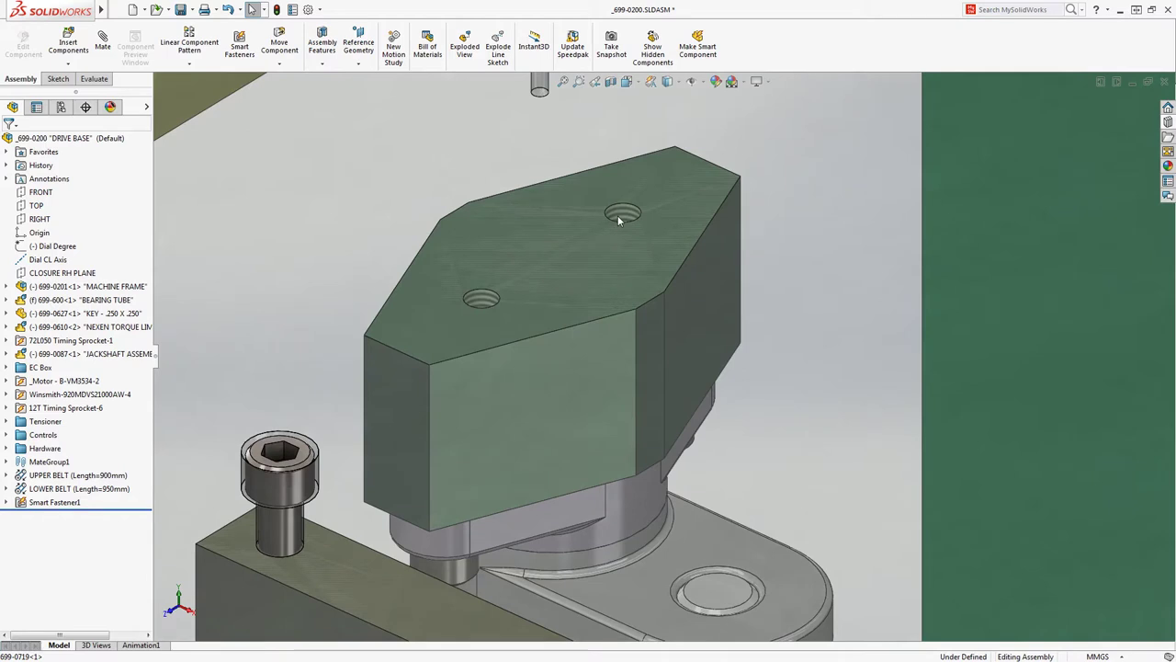
- Create a hole series from the green block's existing tapped holes, placing socket head cap screws
left_click(322, 46)
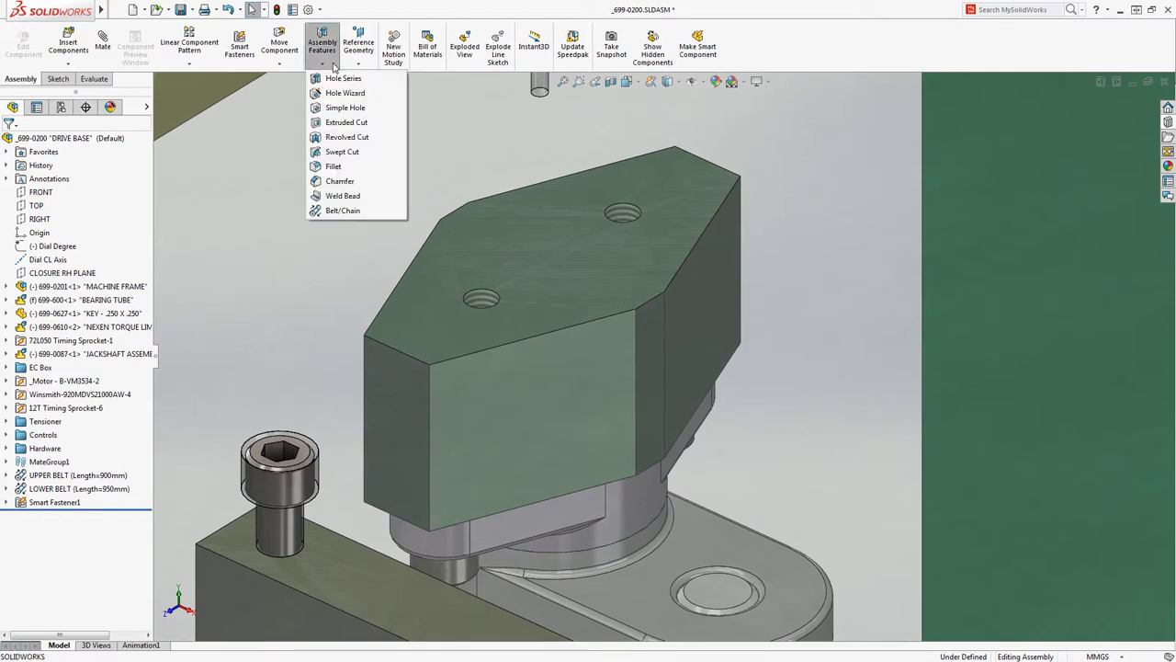
left_click(333, 79)
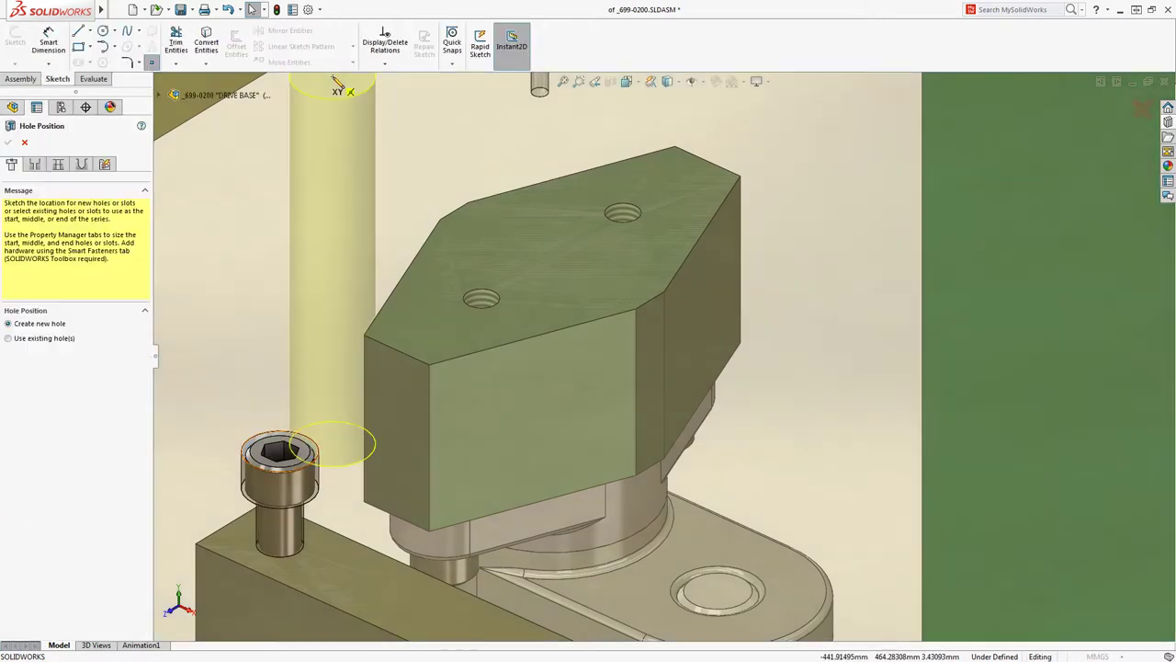
left_click(8, 339)
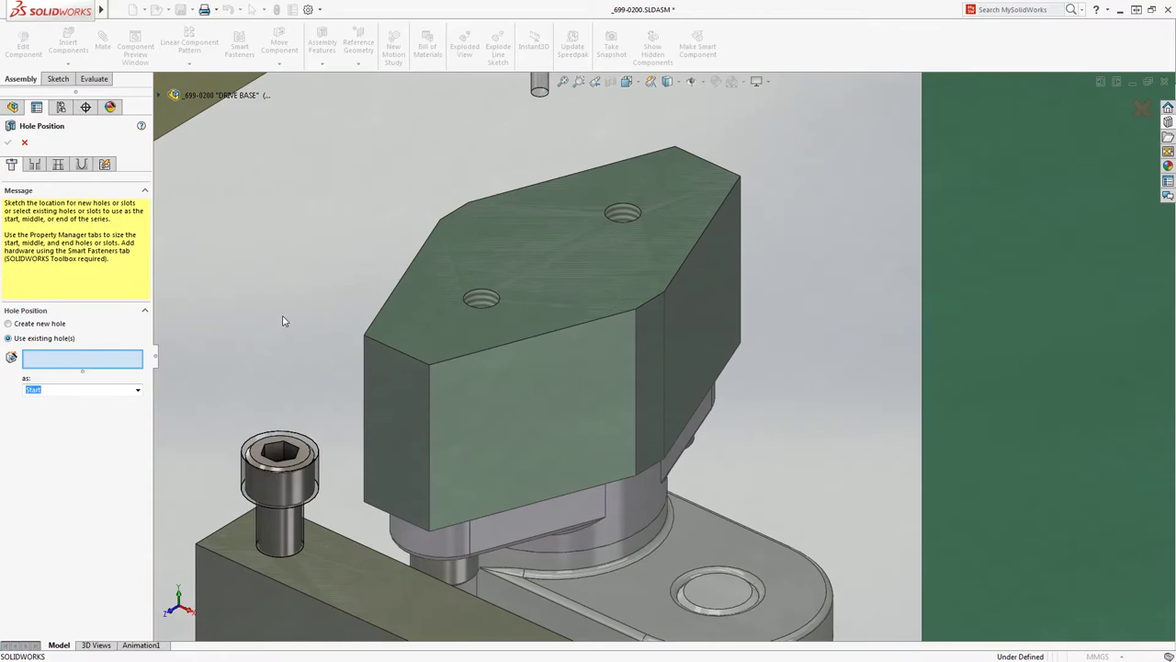
left_click(484, 304)
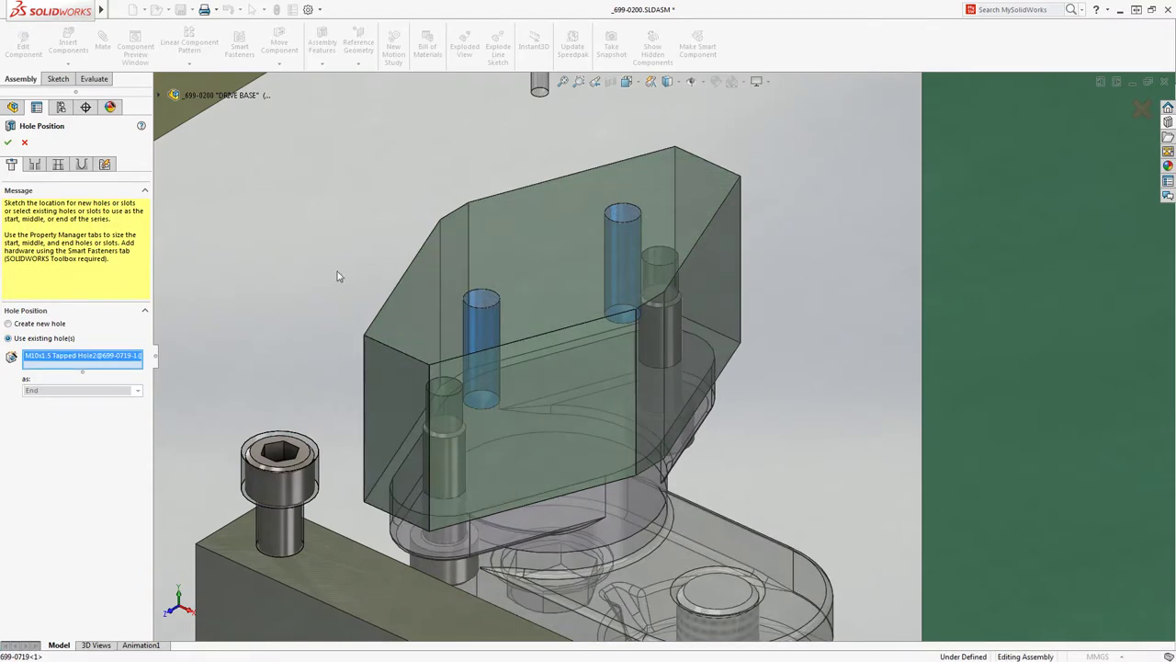
left_click(36, 166)
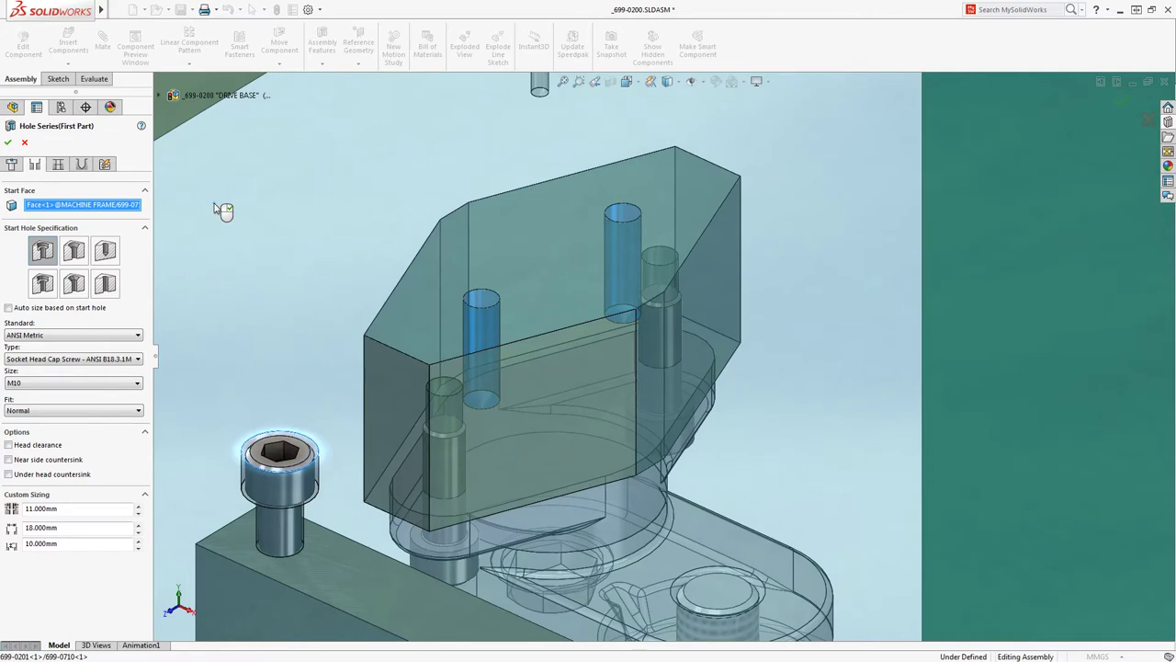
left_click(107, 166)
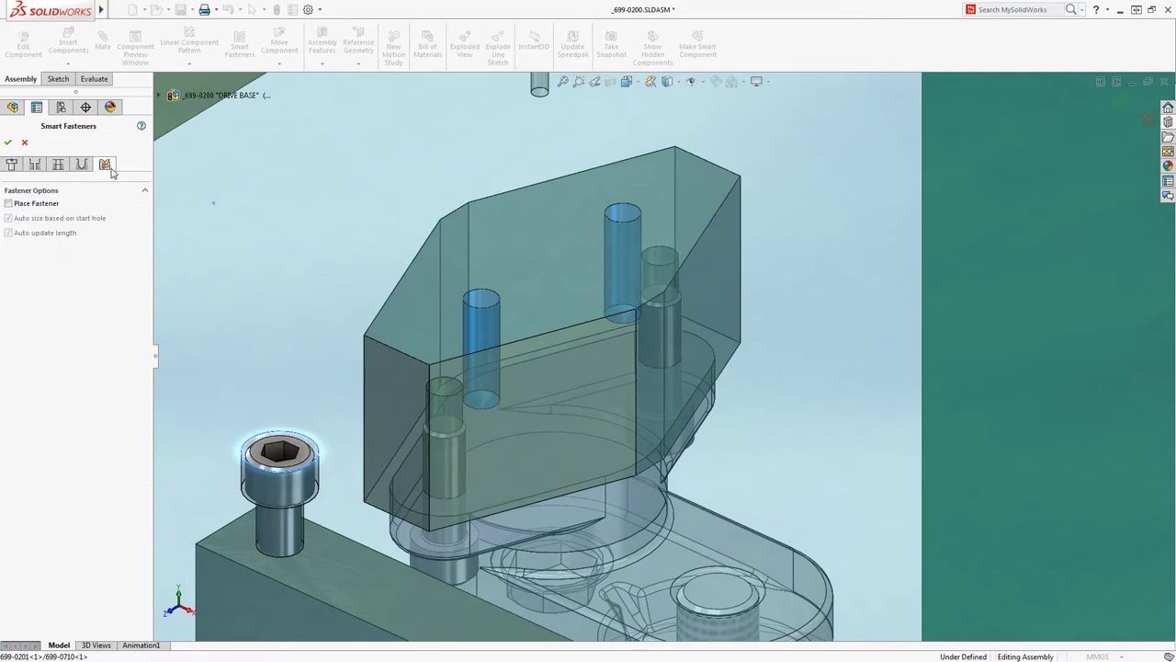
left_click(7, 203)
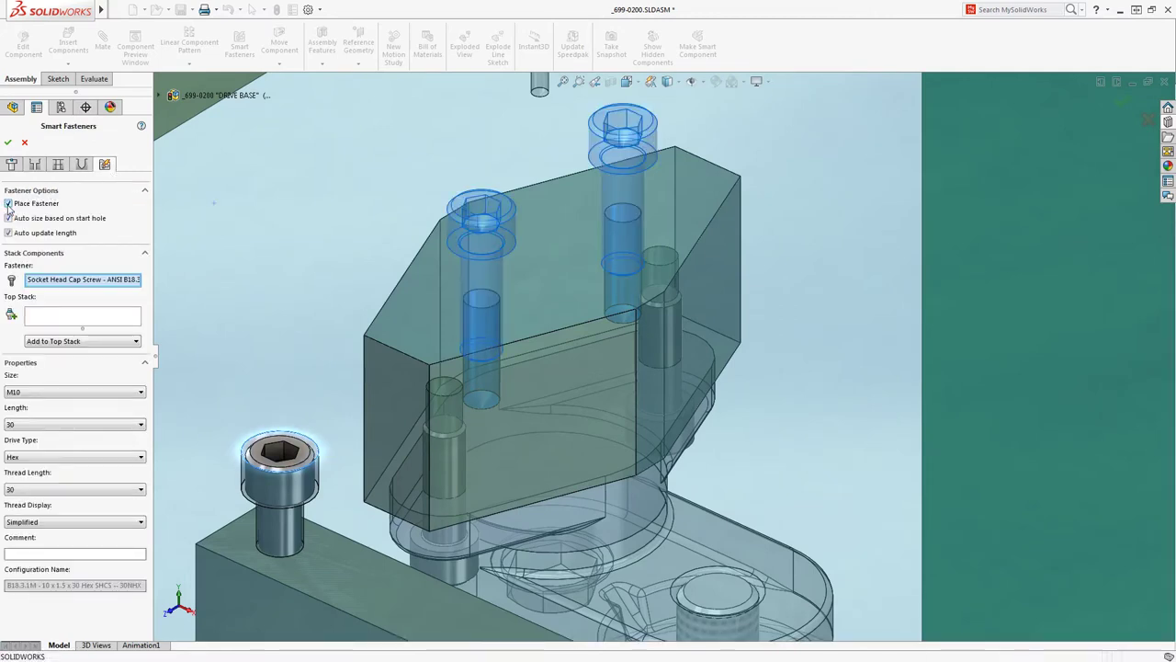
left_click(7, 142)
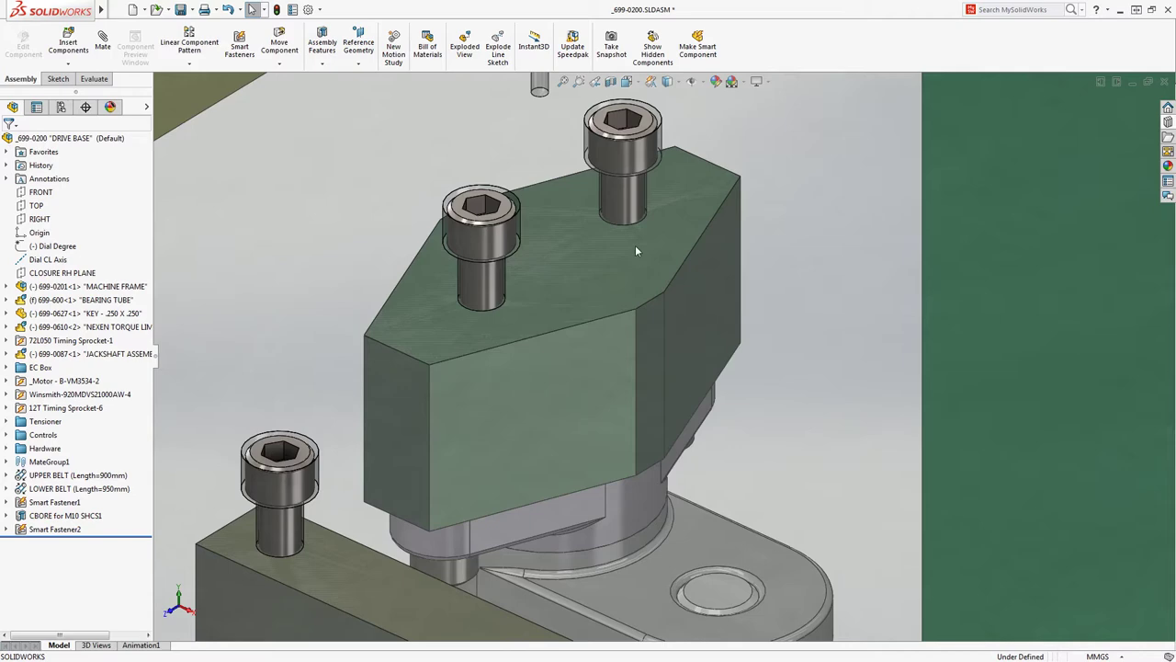
scroll(575, 317, "up", 3)
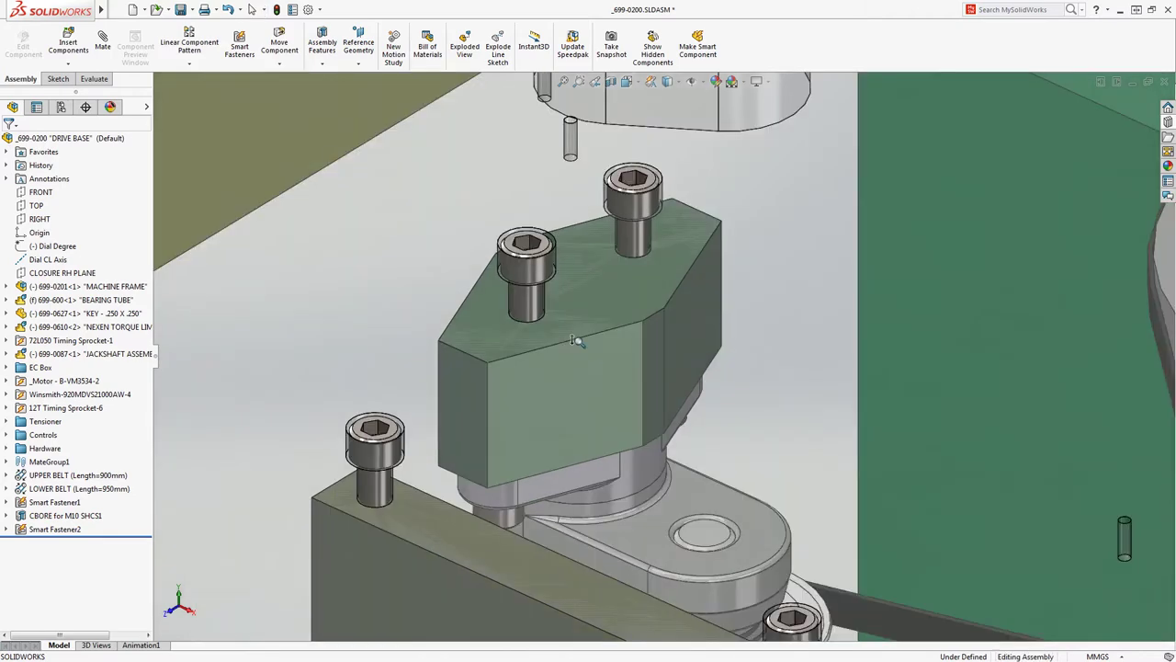
scroll(597, 340, "up", 3)
scroll(625, 368, "up", 2)
scroll(639, 389, "up", 1)
mouse_move(640, 389)
middle_mouse_down("ctrl")
mouse_move(487, 317)
mouse_move(467, 292)
middle_mouse_up("ctrl")
left_click(653, 325)
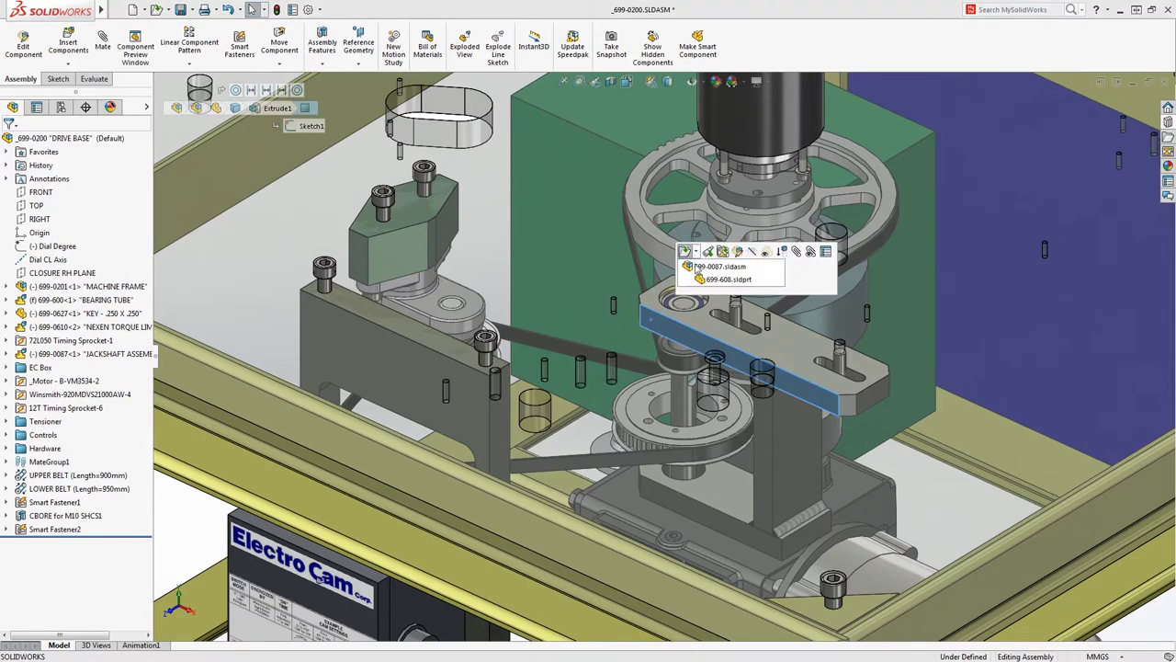
- Open sub-assembly 699-0087 on its own and apply a section view
left_click(698, 266)
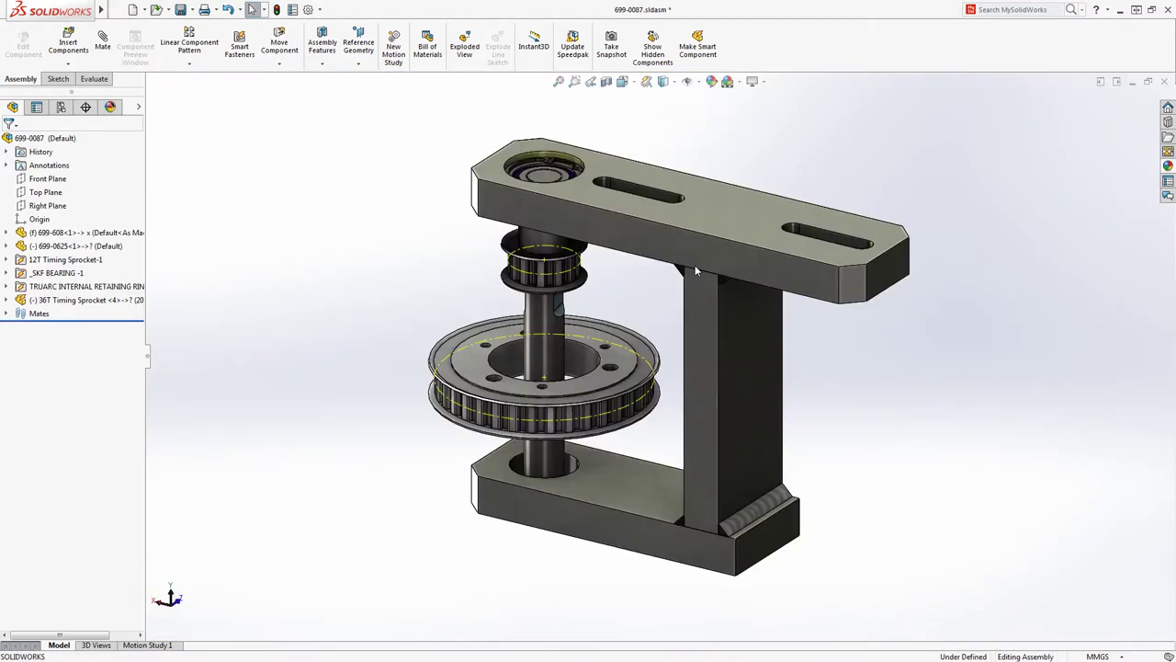
left_click(607, 83)
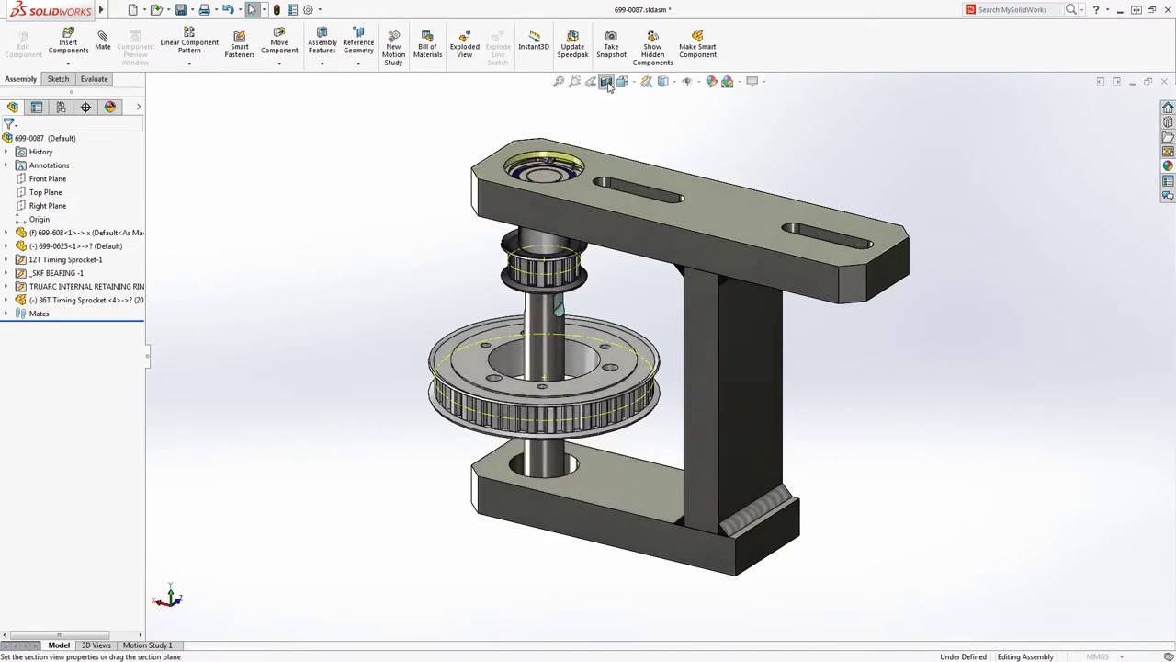
left_click(607, 82)
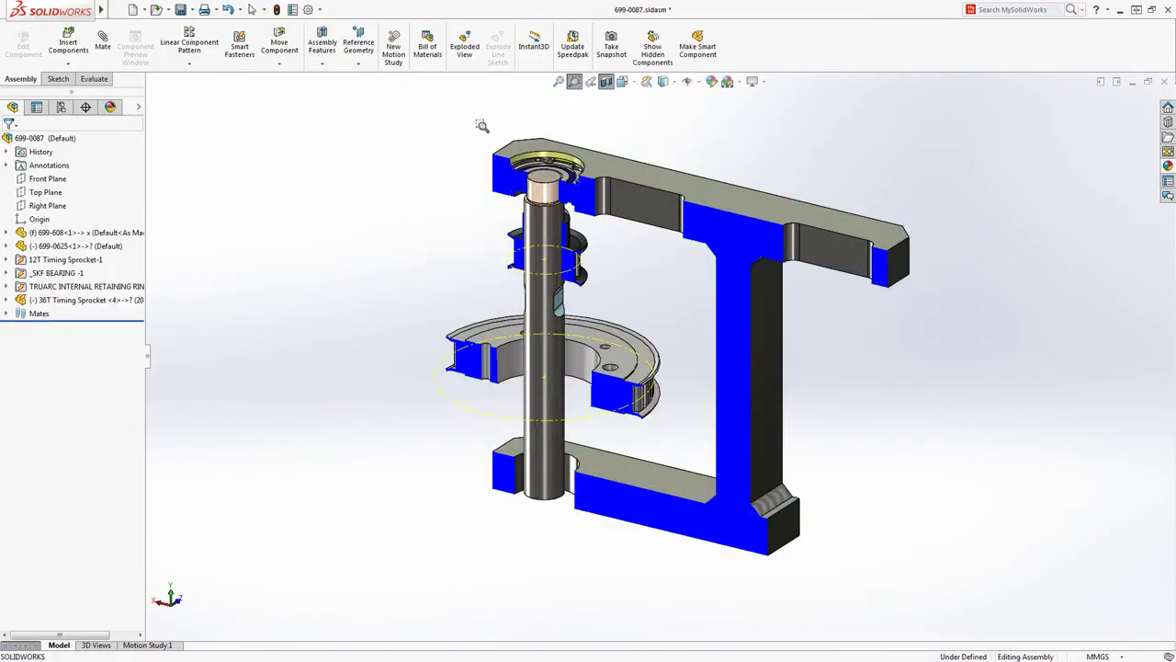
- Zoom to the bearing atop the shaft and orbit to a near-front view
left_click_drag(559, 170, 619, 248)
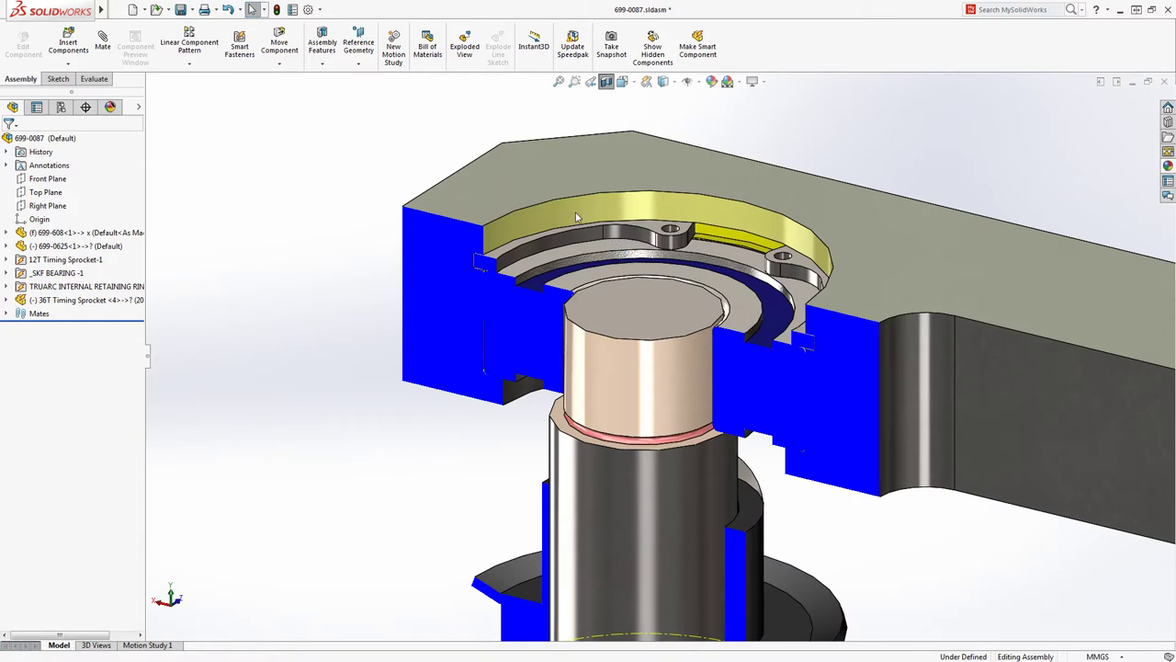
scroll(579, 221, "up", 3)
scroll(584, 239, "up", 2)
scroll(595, 270, "down", 1)
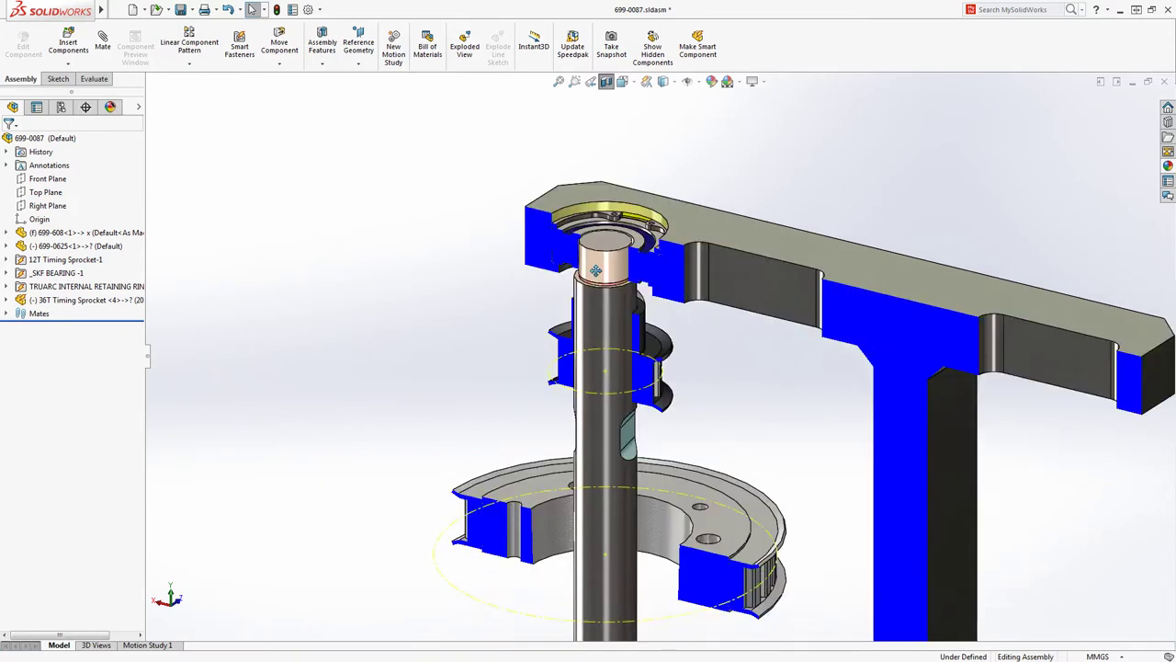
mouse_move(596, 270)
middle_mouse_down()
mouse_move(592, 287)
mouse_move(632, 245)
middle_mouse_up()
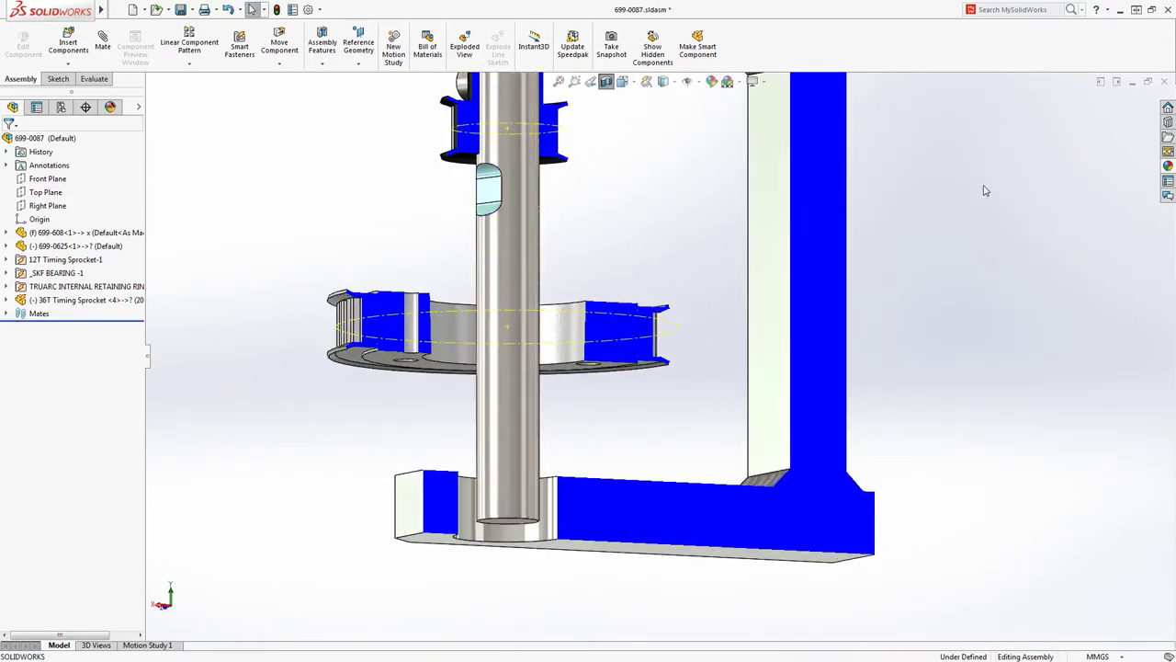
- Drag an SKF bearing from the Design Library onto the shaft's lower end
left_click(1167, 122)
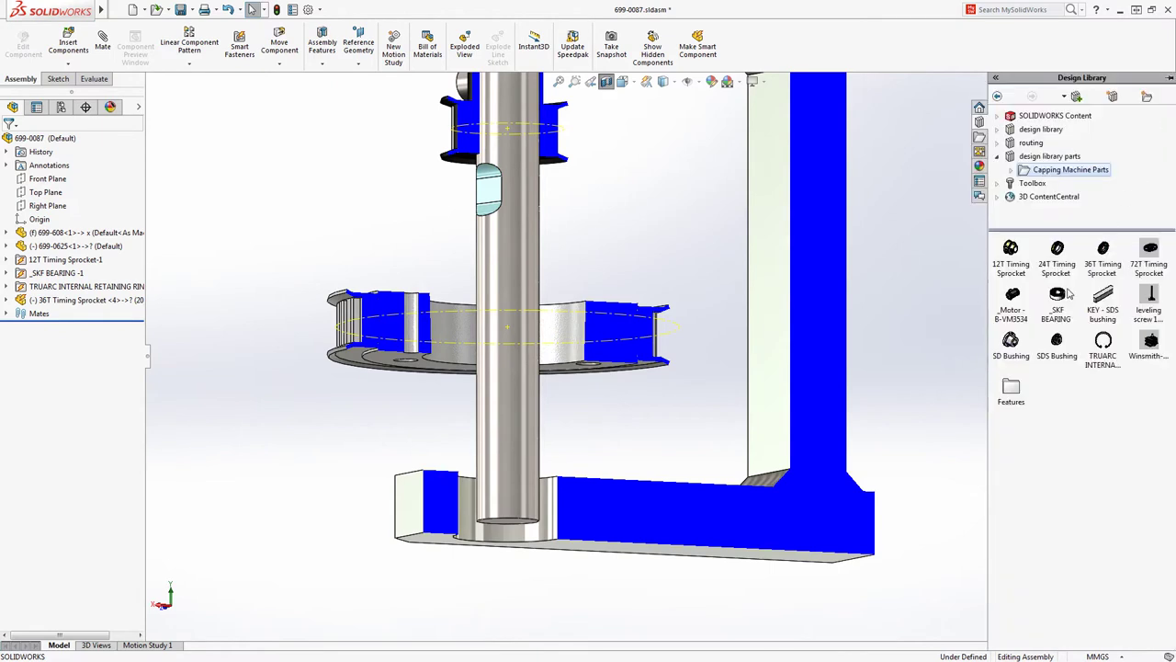
left_click_drag(1069, 292, 511, 489)
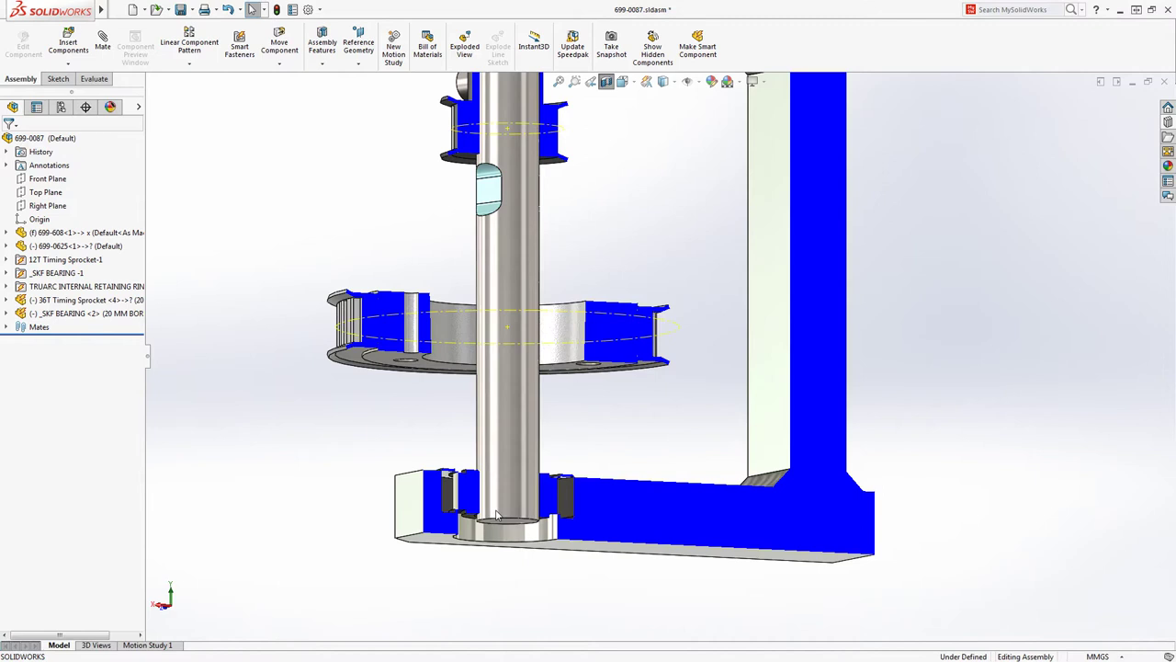
middle_click_drag(496, 515, 487, 526)
left_click(487, 526)
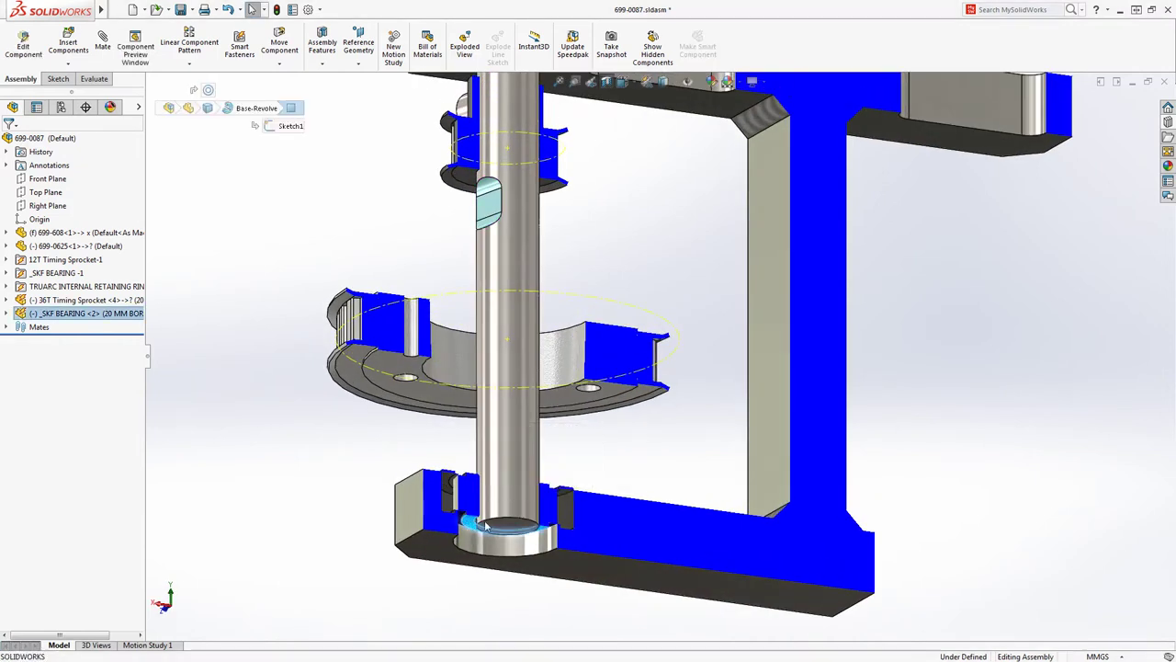
left_click(490, 525, "ctrl")
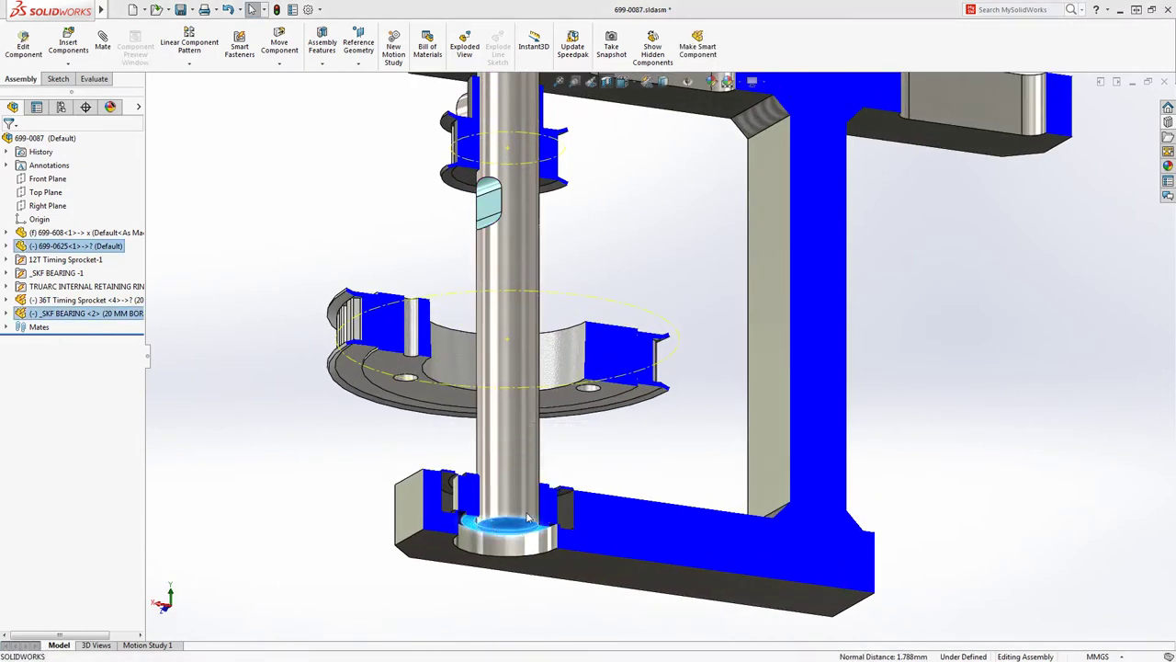
key("Escape")
- Switch the lower SKF bearing to the 17 MM BORE configuration
left_click(535, 536)
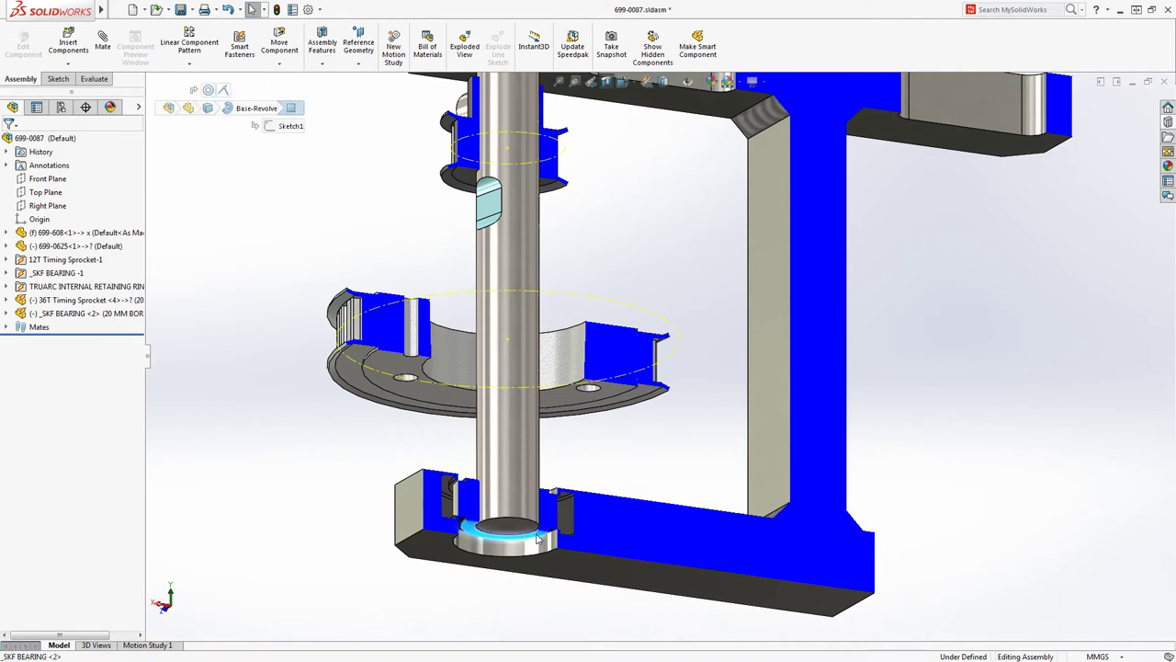
left_click(591, 442)
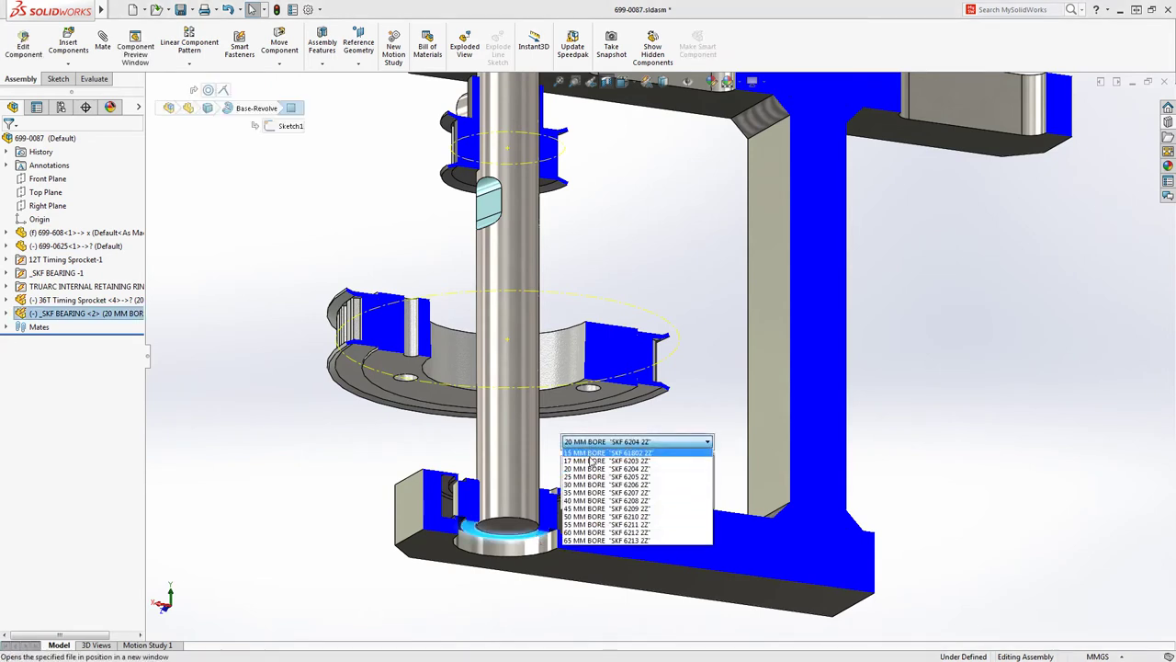
left_click(589, 461)
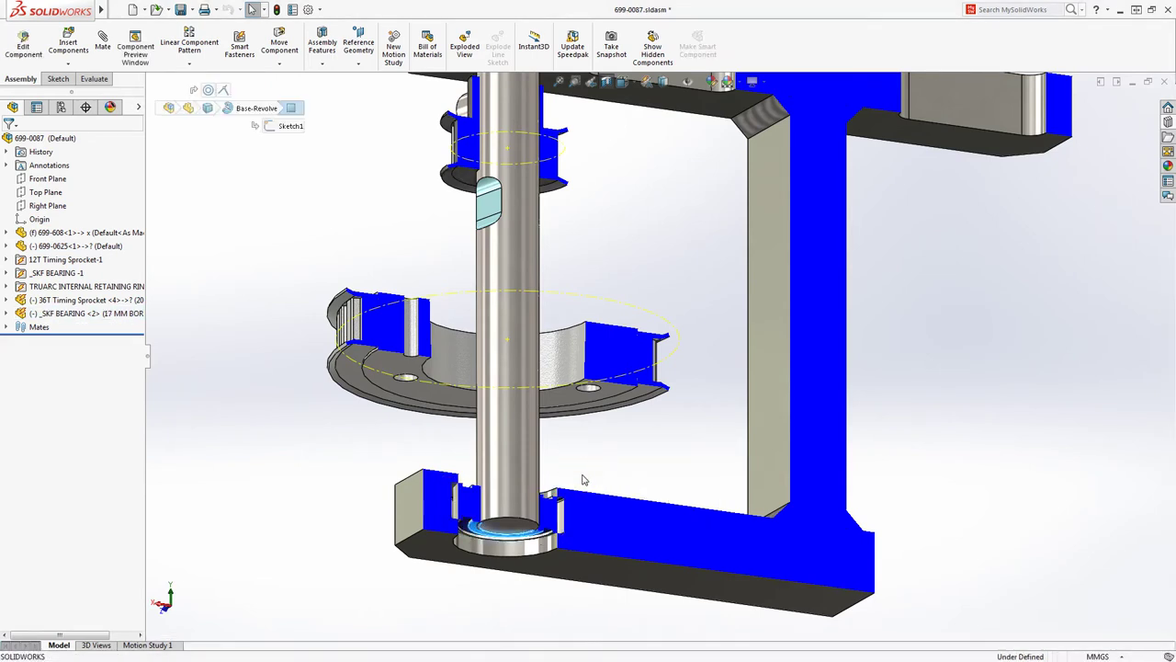
- Insert the lower bearing's smart features, referencing the housing and shaft for bore and undercut
right_click(536, 537)
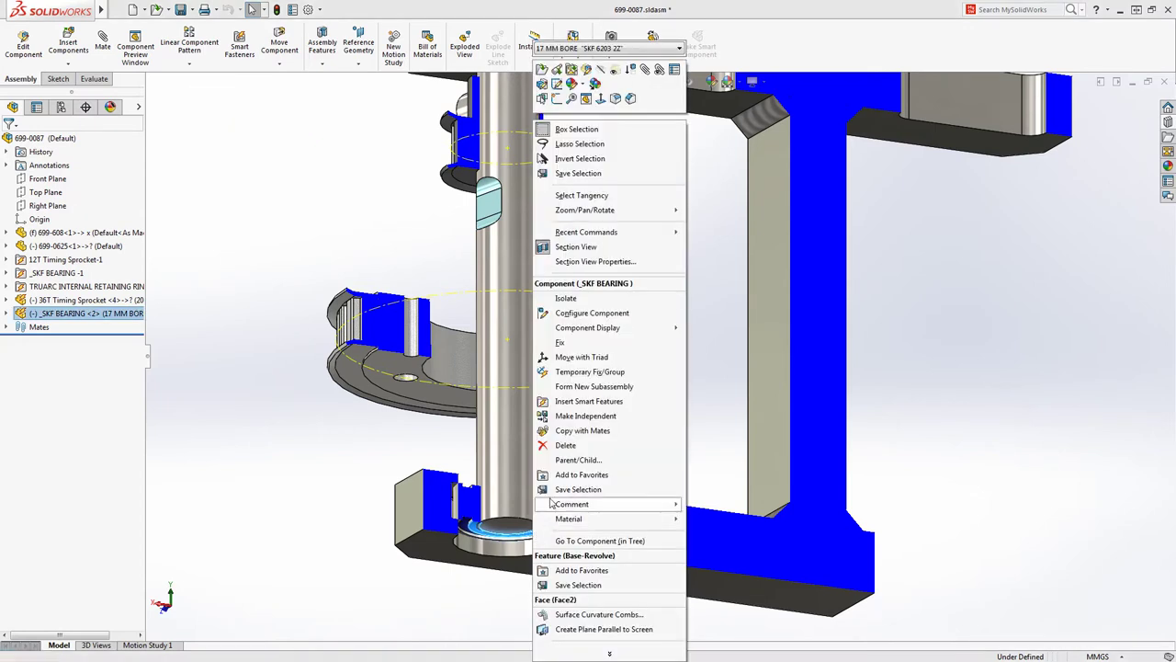
left_click(573, 412)
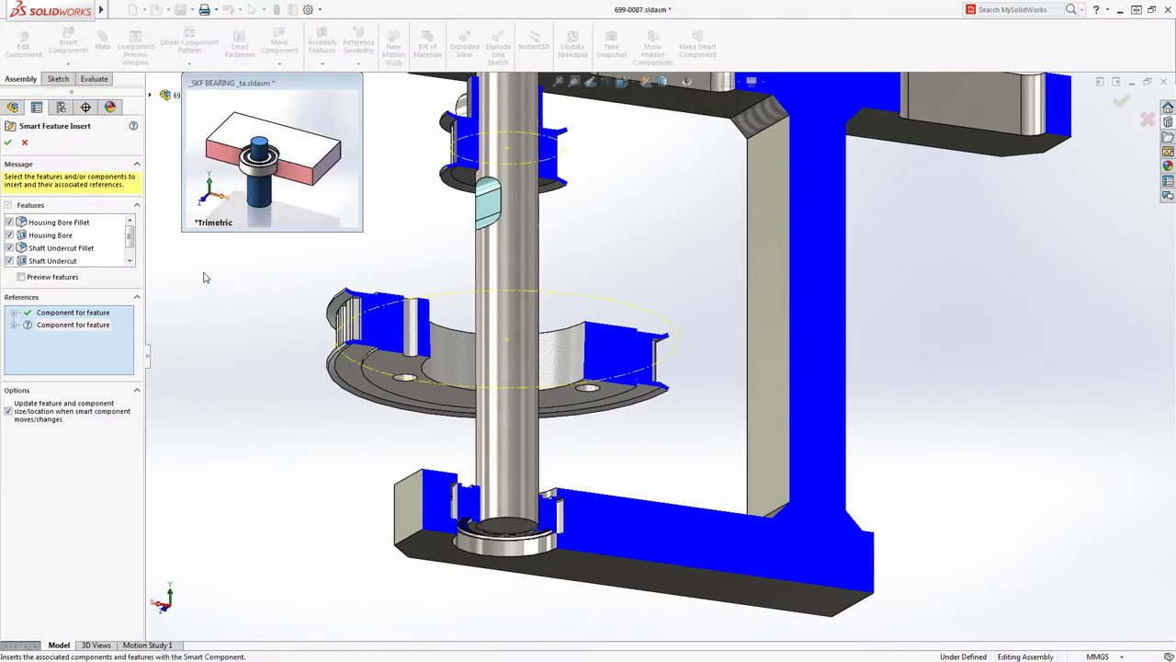
left_click_drag(129, 236, 129, 249)
left_click(101, 312)
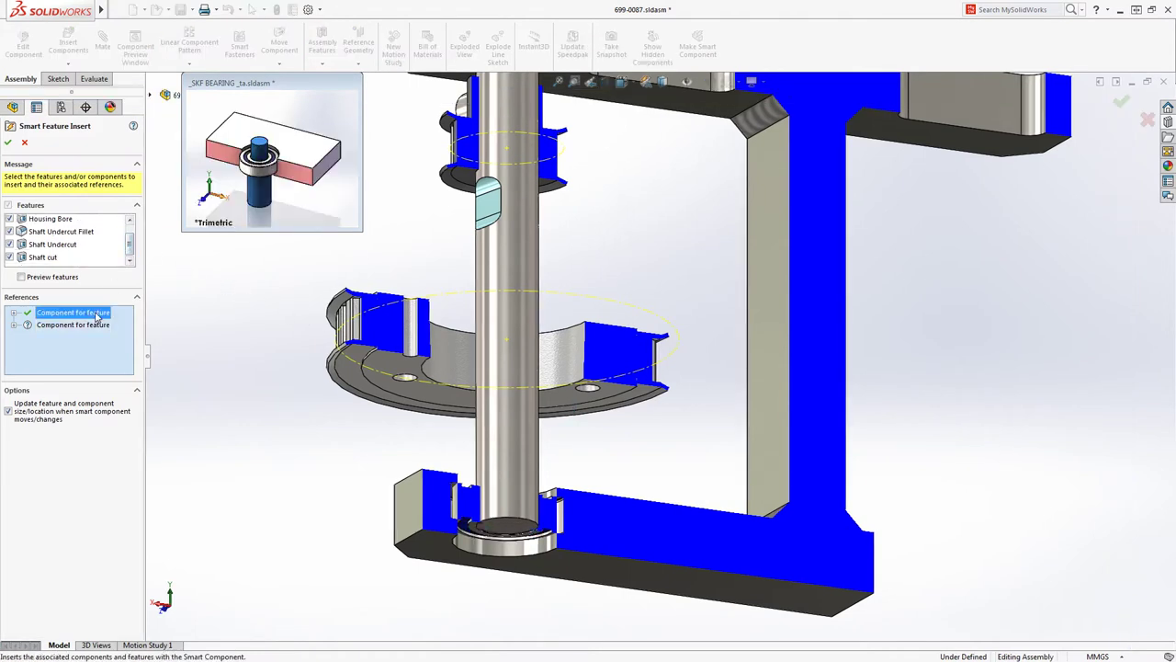
left_click(405, 513)
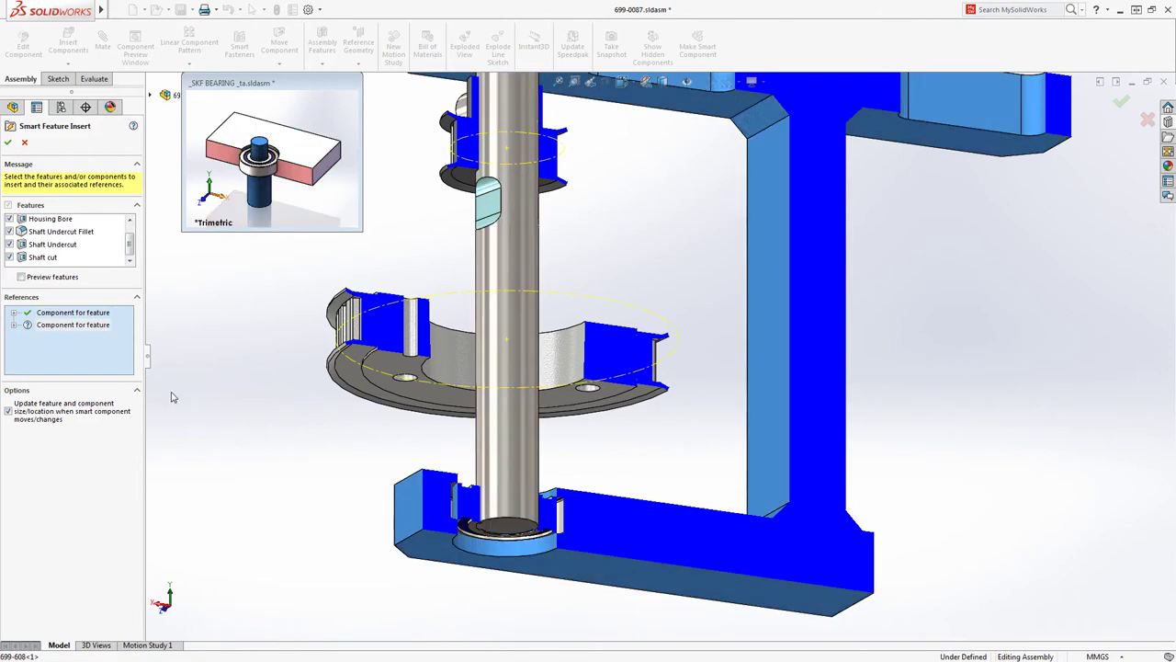
left_click(88, 326)
left_click(490, 447)
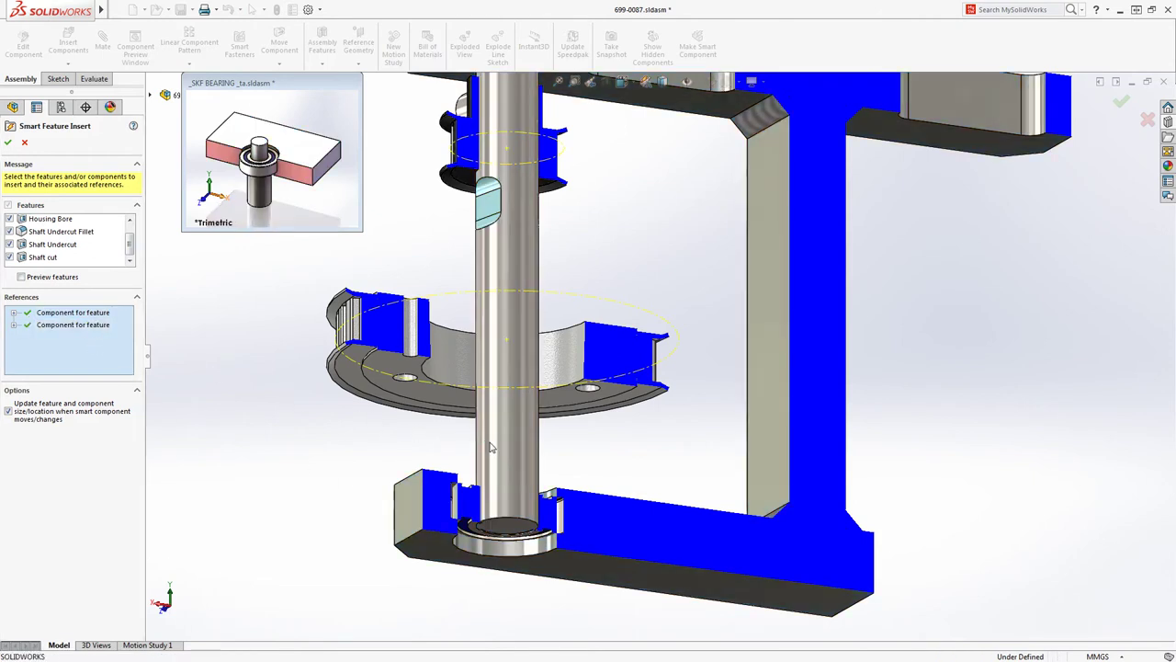
right_click(491, 447)
left_click(506, 513)
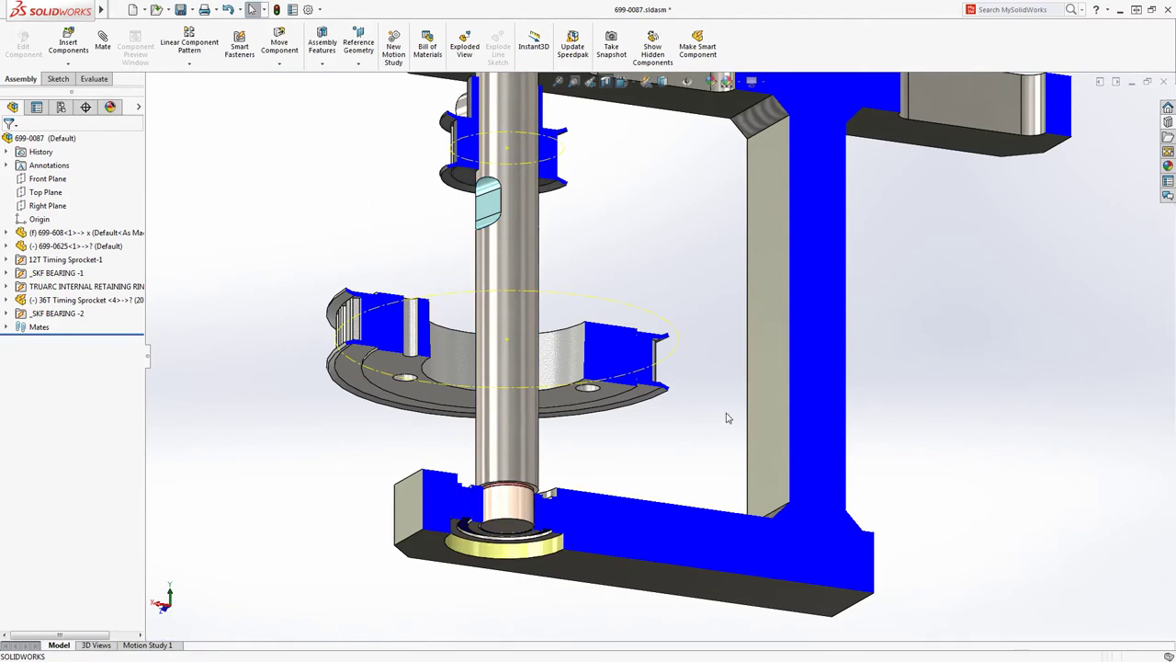
- Place a TRUARC retaining ring from the Design Library into the lower bearing seat
left_click(1165, 123)
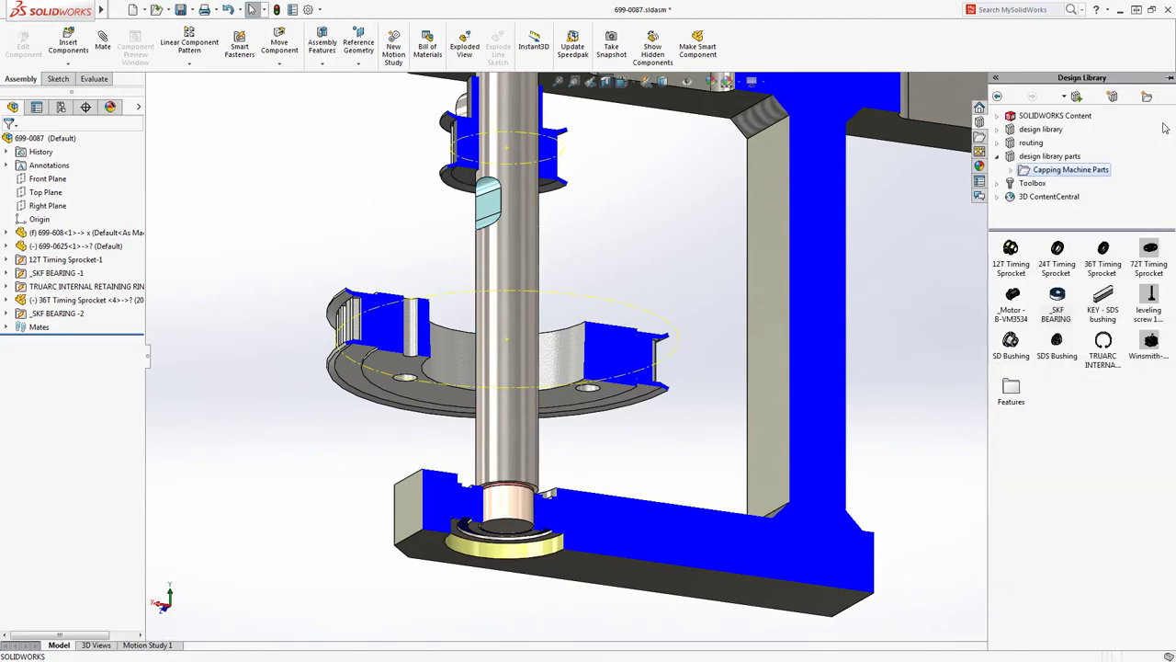
left_click_drag(1102, 341, 506, 554)
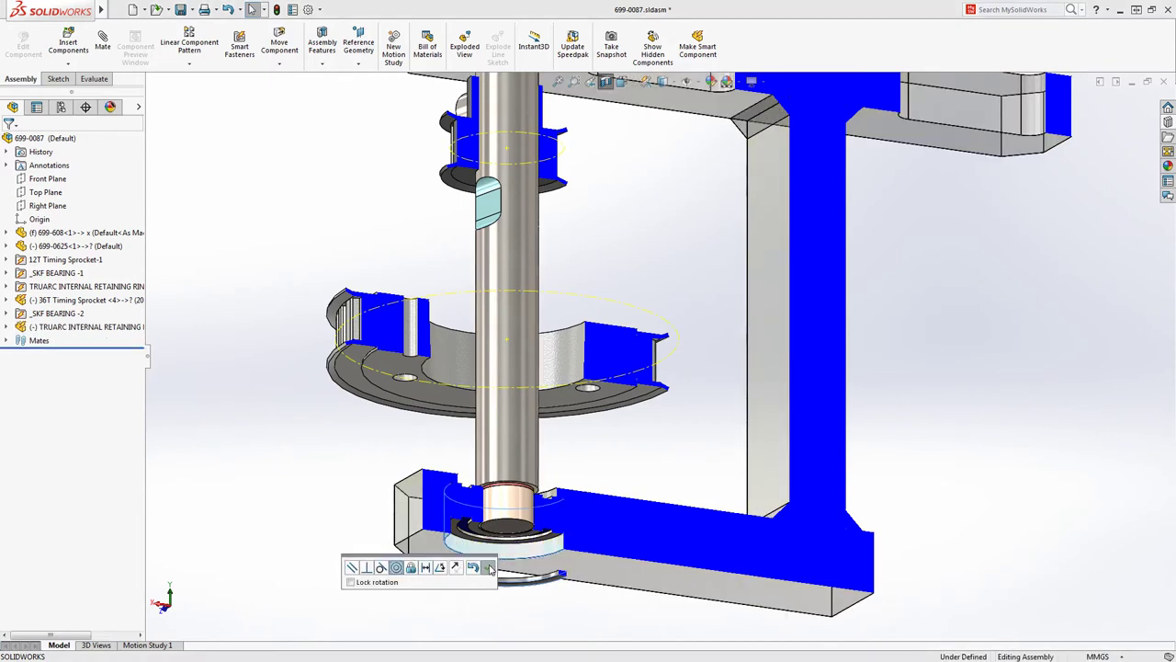
left_click(462, 554)
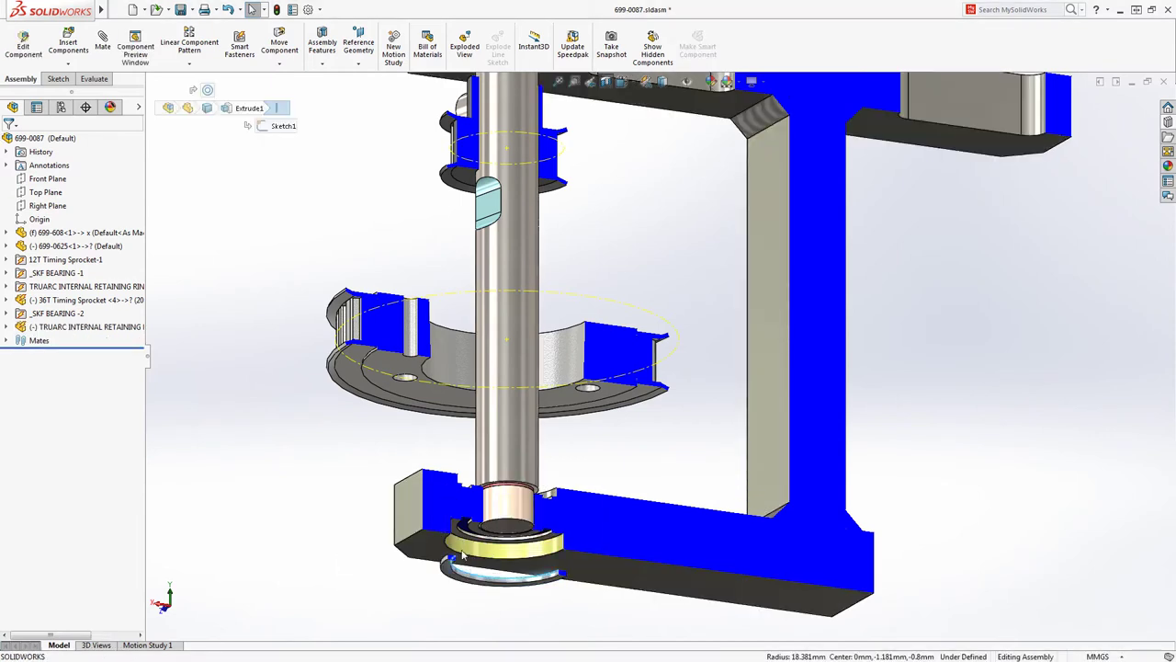
left_click(460, 540)
left_click_drag(460, 540, 492, 528)
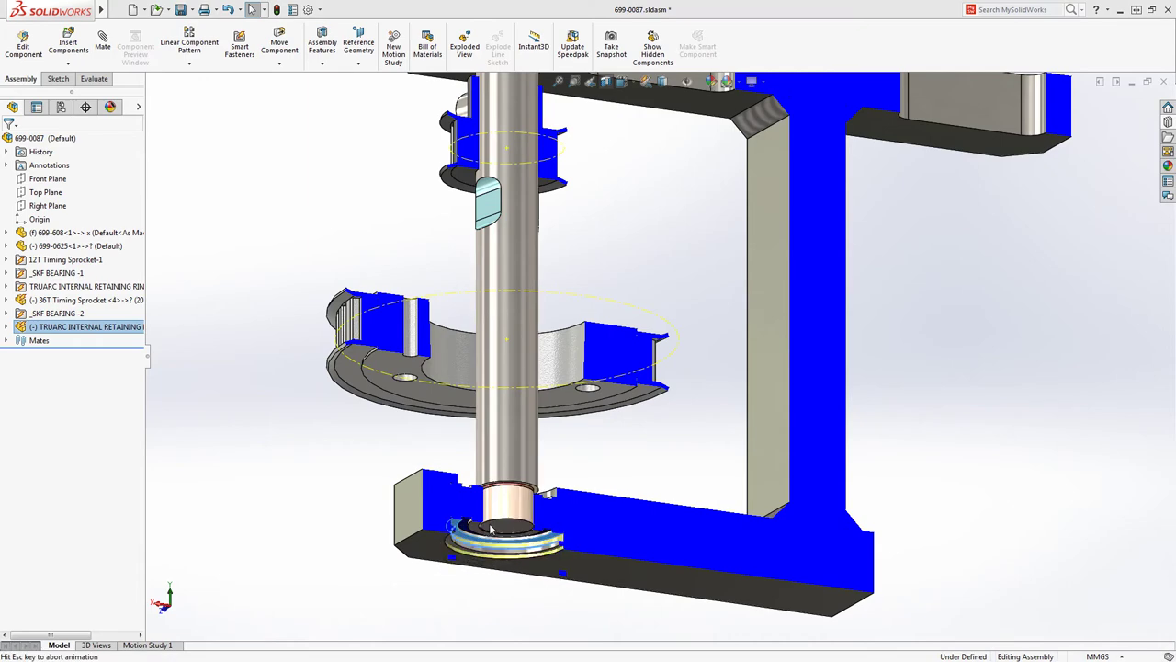
- Insert the ring's snap ring groove smart feature into the housing
right_click(492, 529)
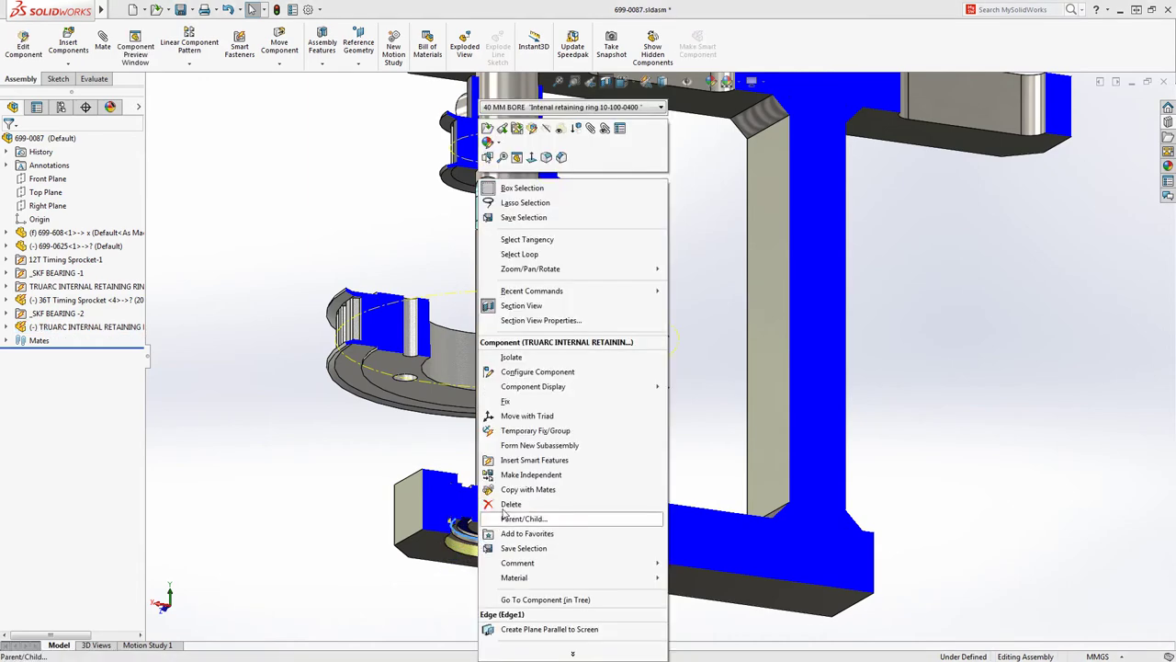
left_click(526, 461)
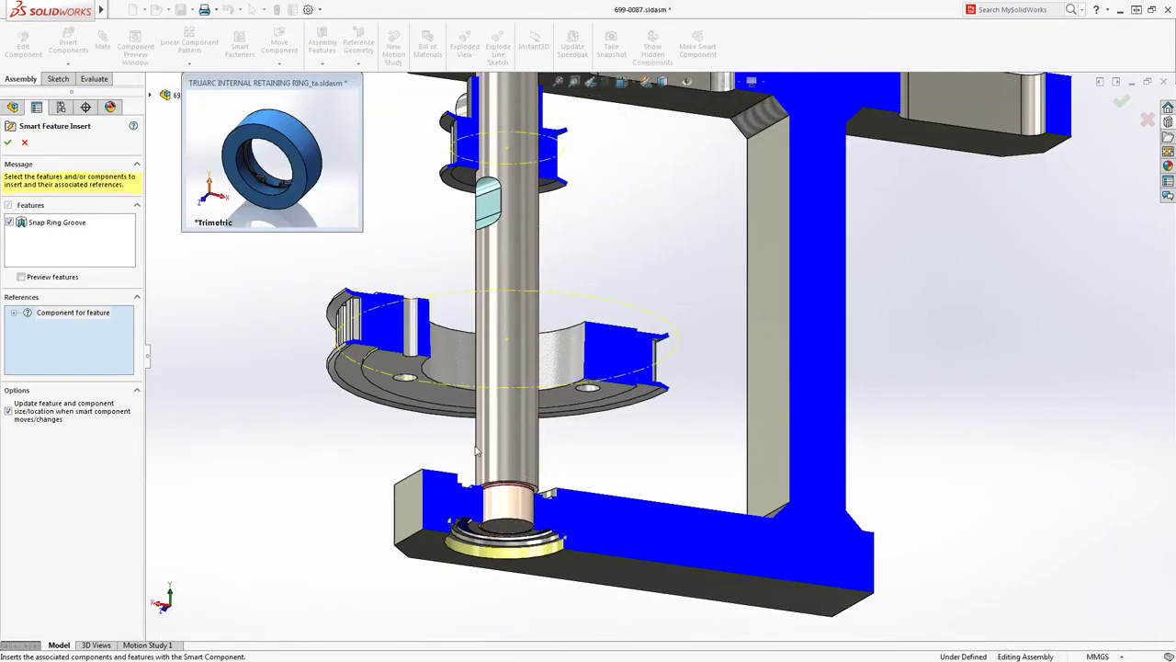
left_click(66, 314)
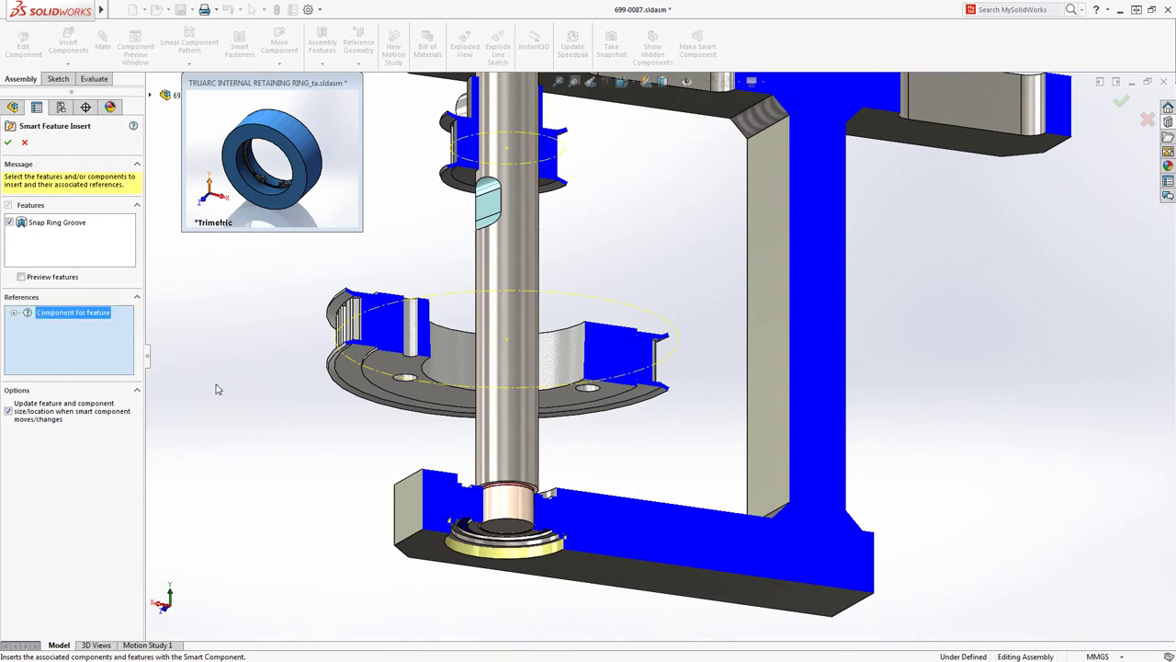
left_click(399, 496)
right_click(400, 494)
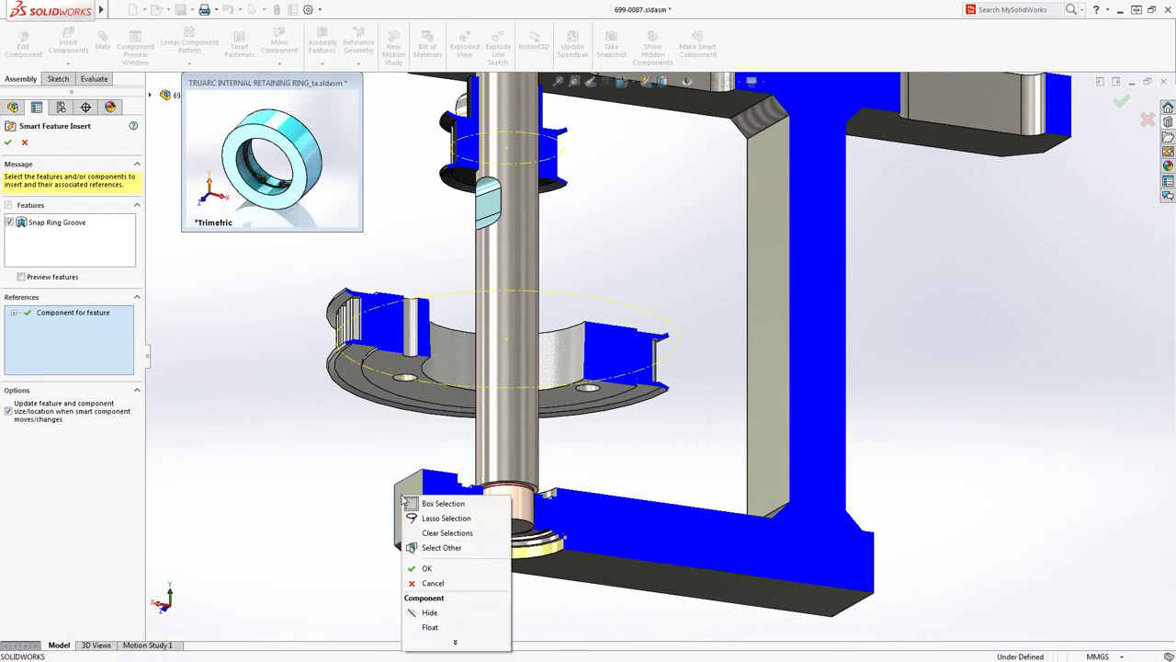
left_click(416, 567)
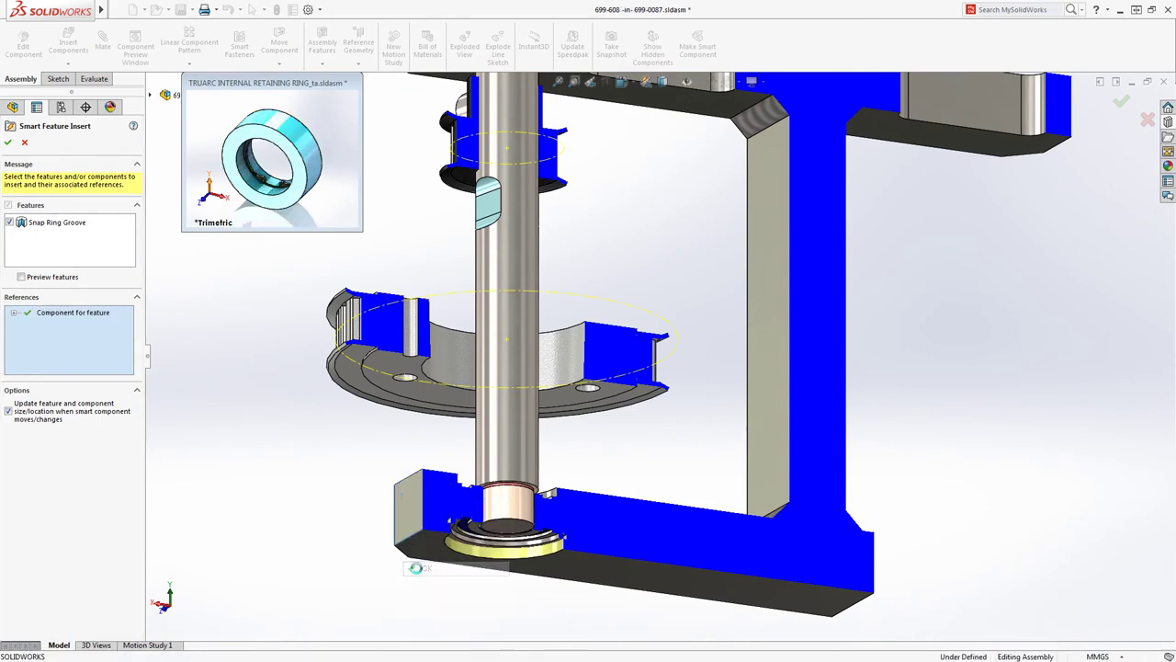
- Turn off the section view and add the 36T sprocket's SDS bushing and hex bolts
left_click(606, 81)
mouse_move(609, 189)
middle_mouse_down()
mouse_move(588, 281)
mouse_move(613, 334)
middle_mouse_up()
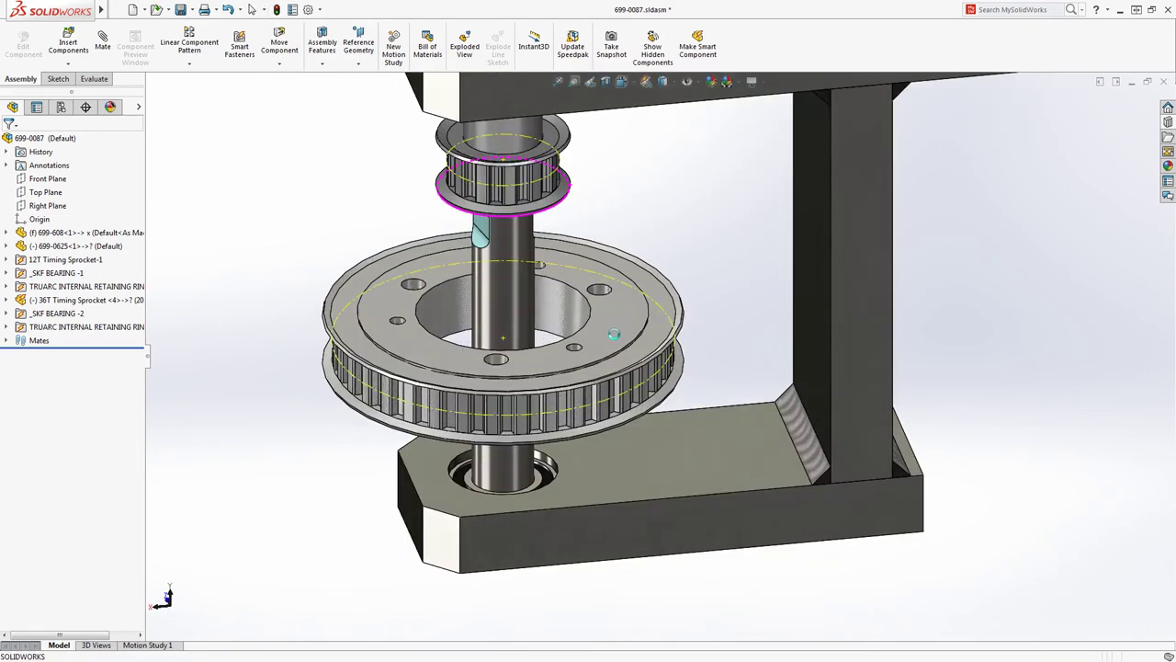
left_click_drag(614, 334, 608, 353)
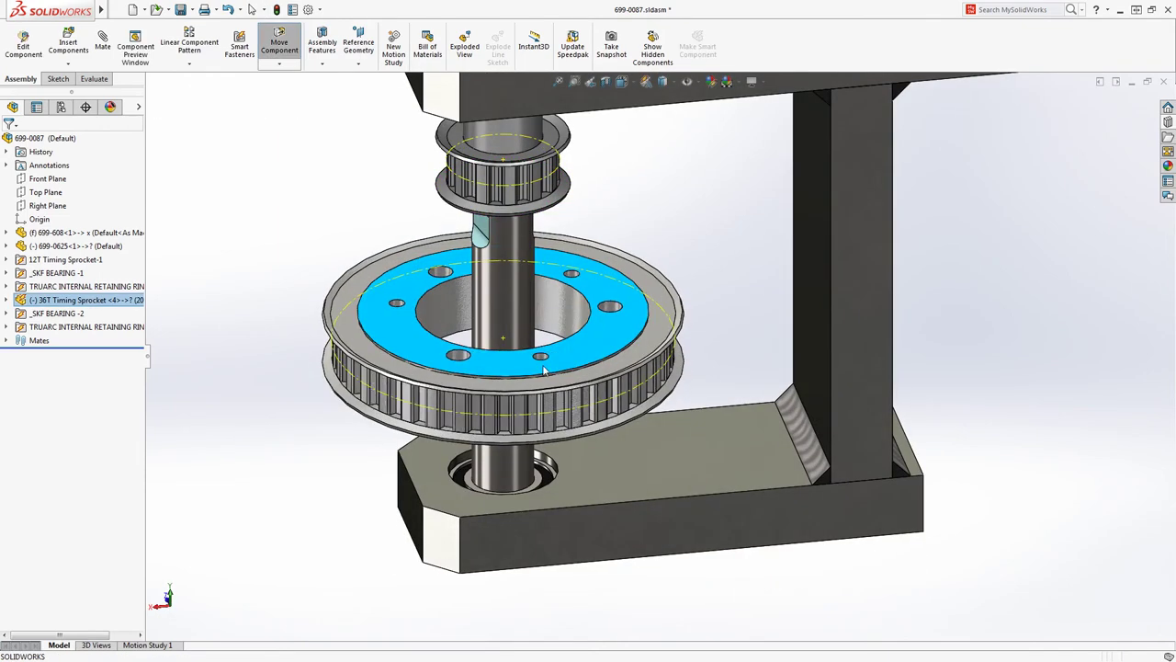
right_click(607, 353)
left_click(630, 393)
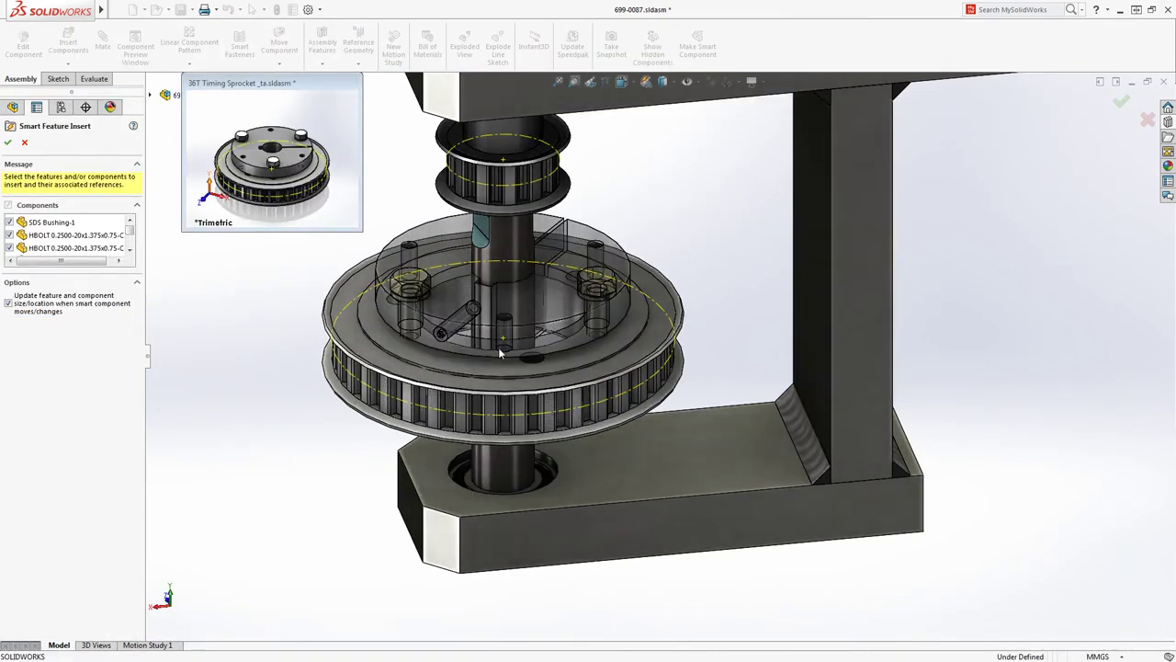
key("Return")
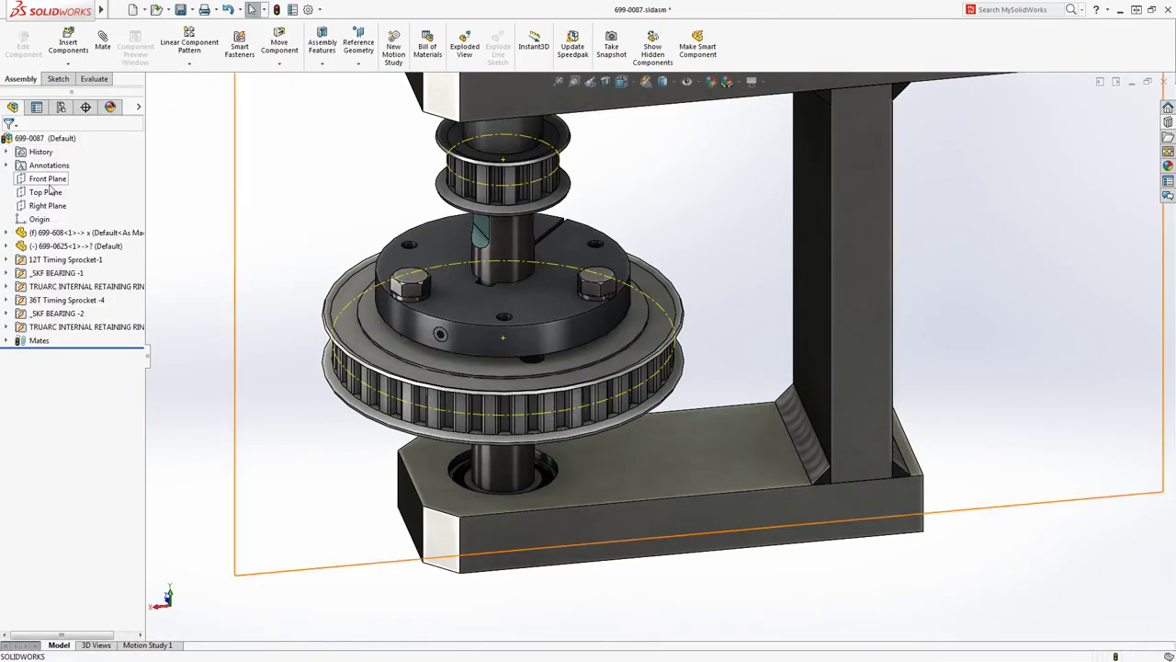
- Insert the SDS bushing's keyway into the shaft, seating a key
right_click(438, 333)
left_click(493, 401)
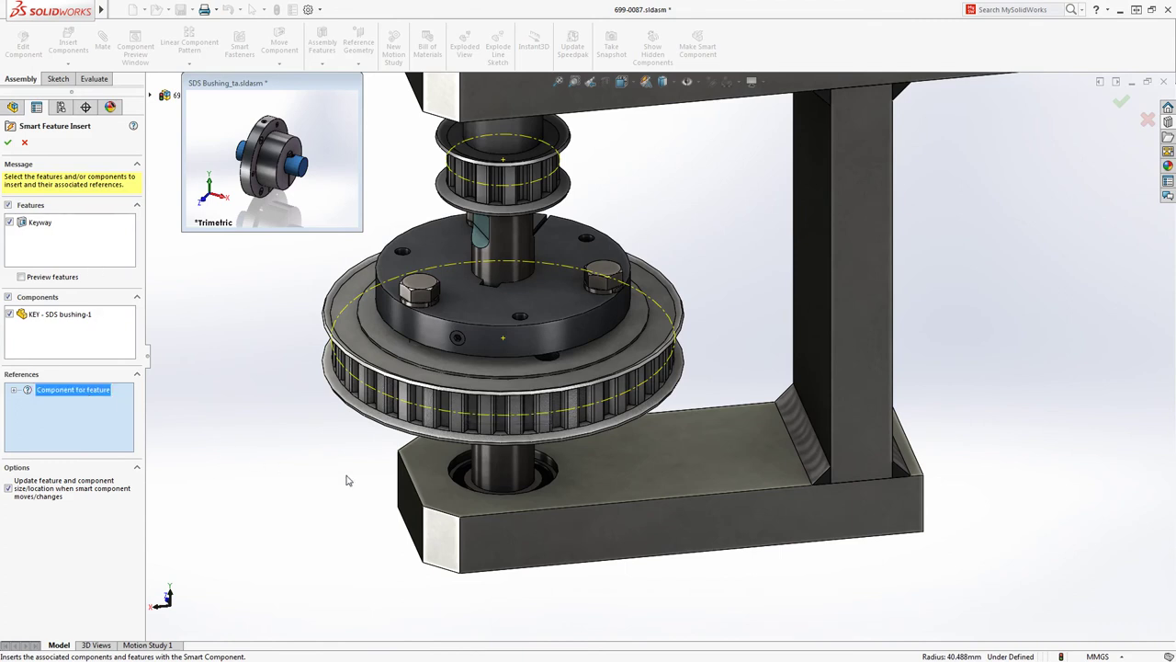
left_click(392, 481)
right_click(498, 472)
left_click(522, 543)
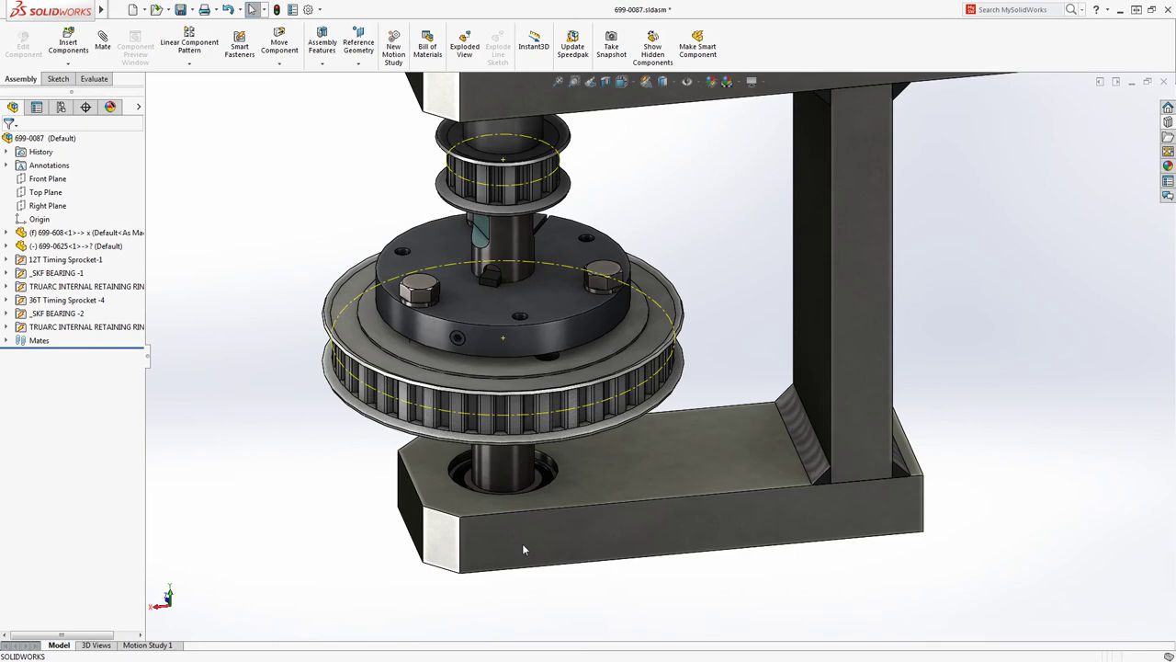
right_click(516, 475)
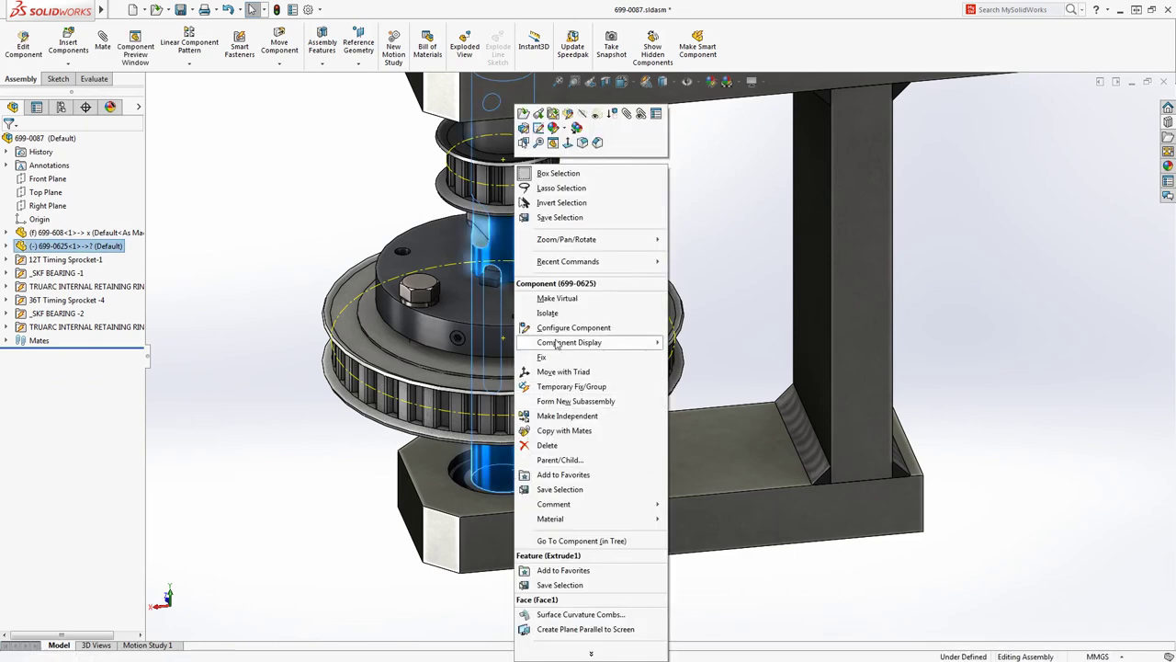
left_click(548, 312)
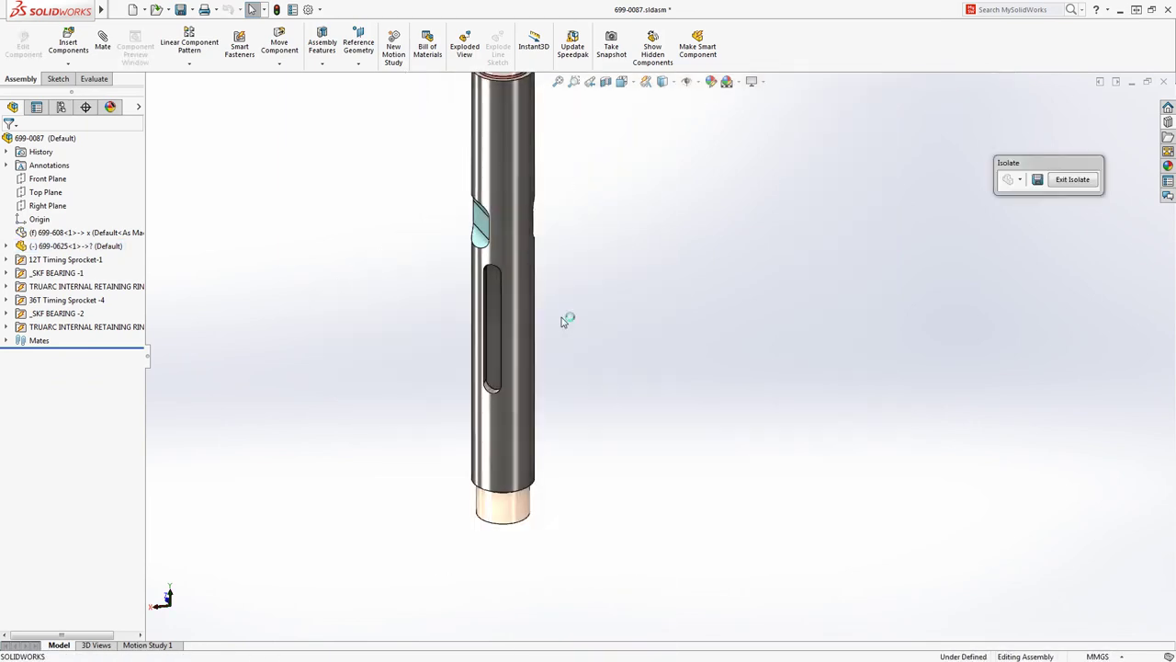
scroll(560, 321, "up", 3)
mouse_move(559, 331)
middle_mouse_down("ctrl")
mouse_move(565, 384)
mouse_move(467, 384)
mouse_move(459, 367)
mouse_move(676, 345)
middle_mouse_up("ctrl")
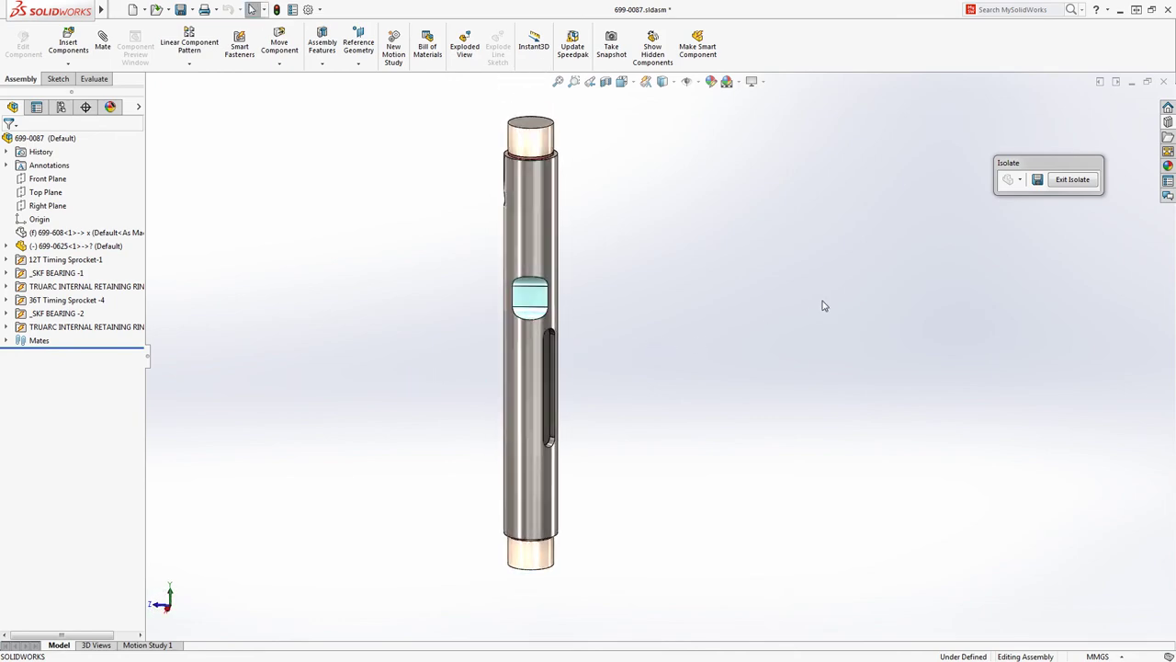
left_click(1056, 182)
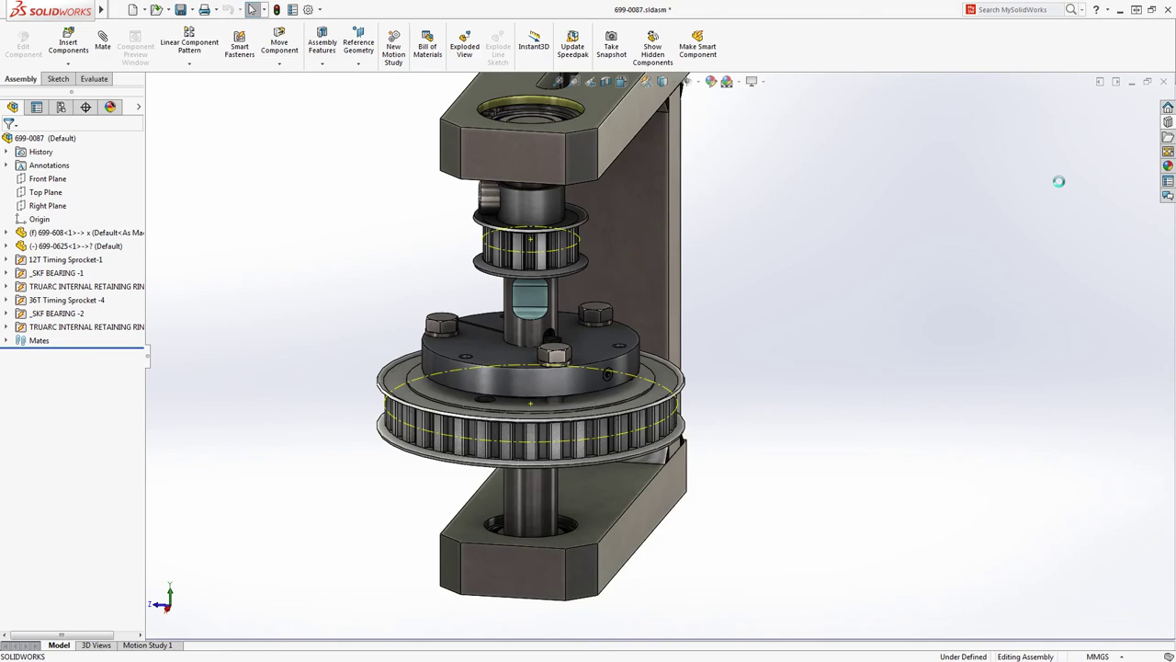
mouse_move(1050, 202)
middle_mouse_down()
mouse_move(950, 281)
mouse_move(922, 270)
mouse_move(891, 278)
middle_mouse_up()
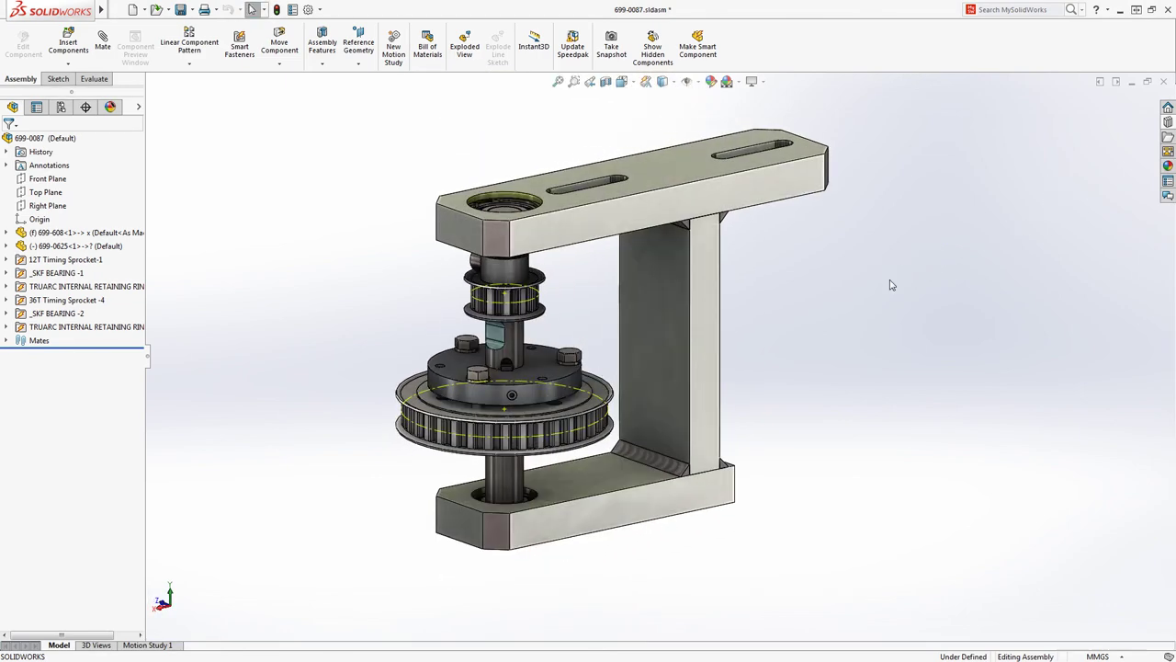